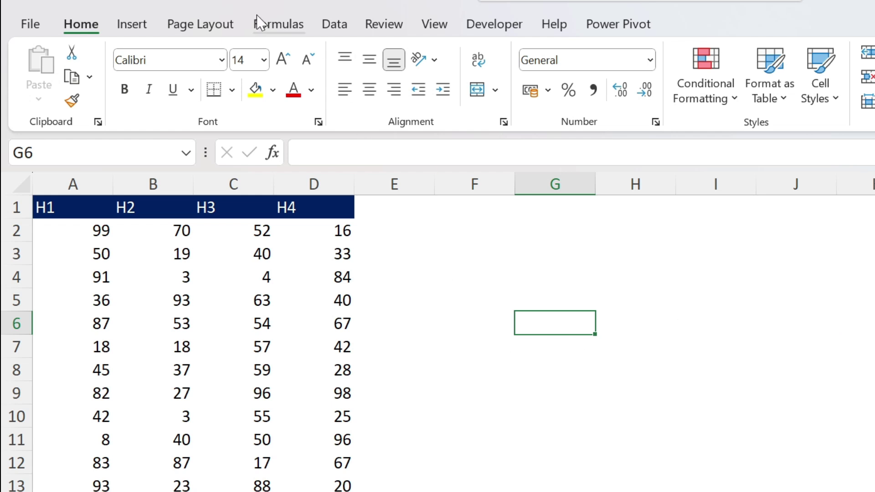
# - Bring up the Page Setup dialog at its Header/Footer settings
pyautogui.click(214, 28)
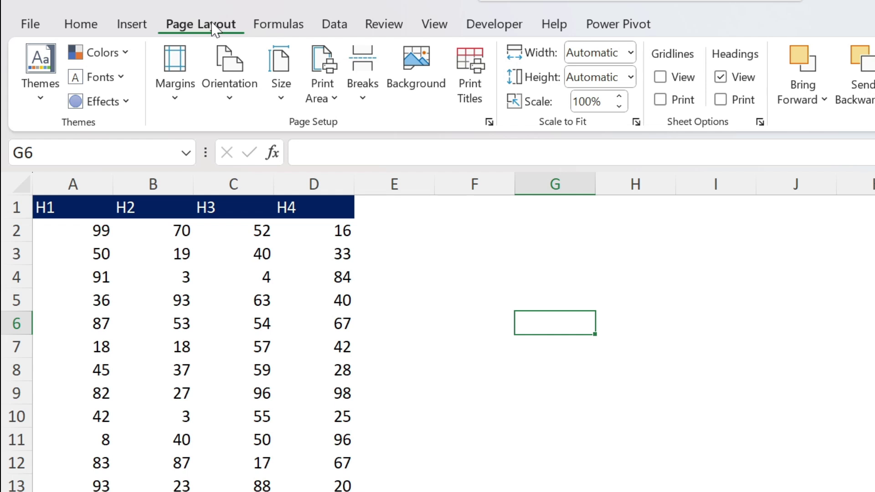
pyautogui.click(488, 122)
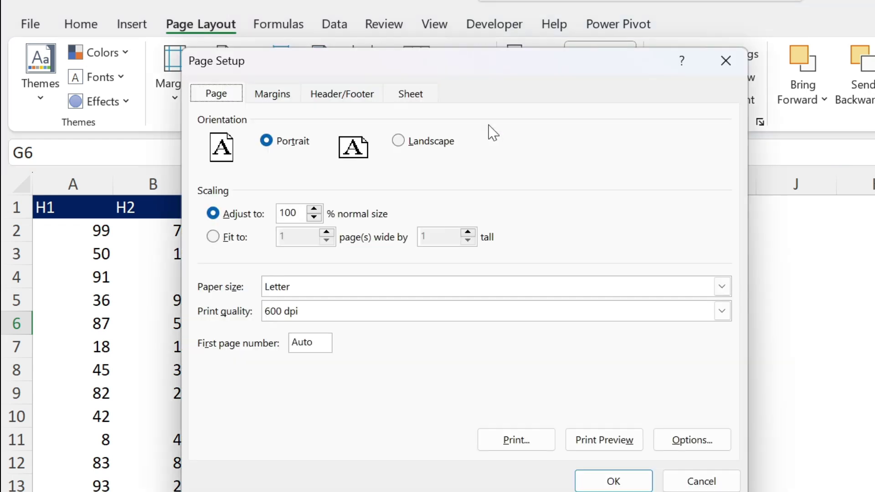
pyautogui.click(324, 97)
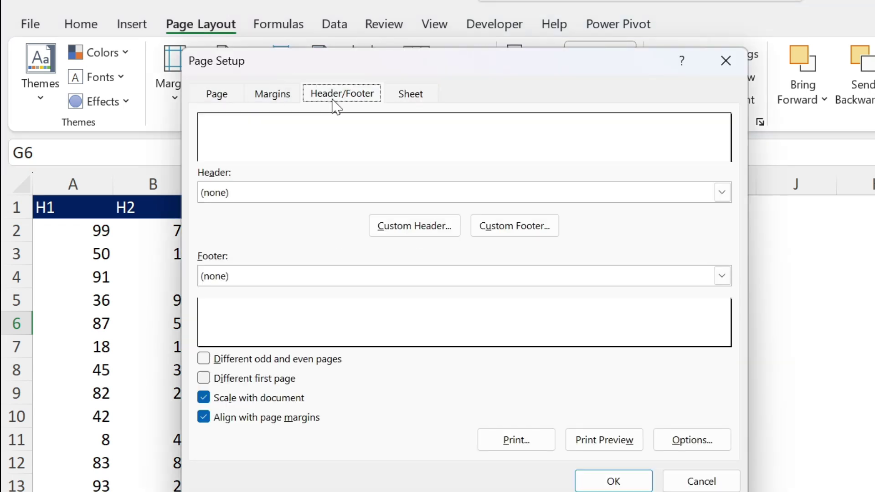
# - Browse the preset header and footer lists, leaving both at (none), and start a custom header
pyautogui.click(290, 204)
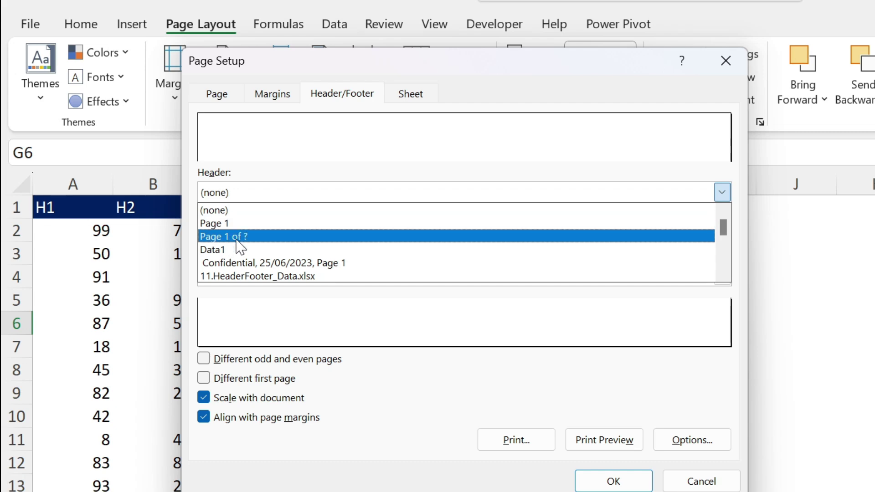
pyautogui.click(297, 188)
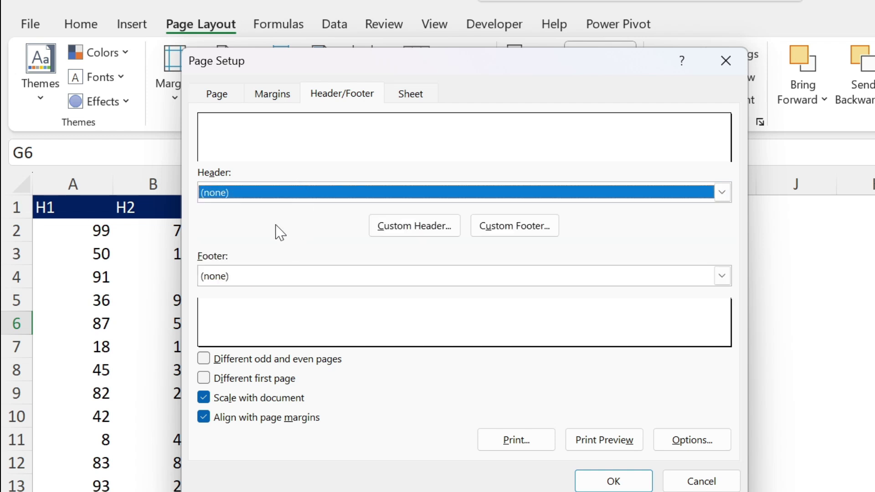
pyautogui.click(250, 276)
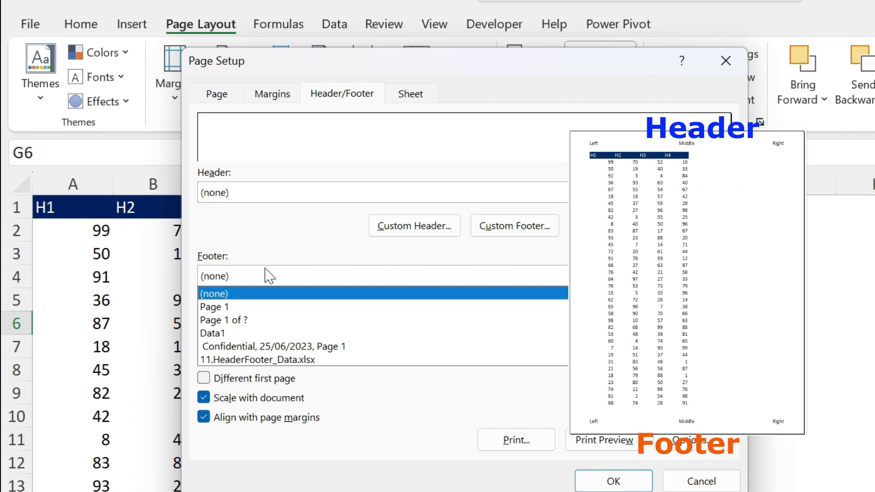
pyautogui.click(270, 231)
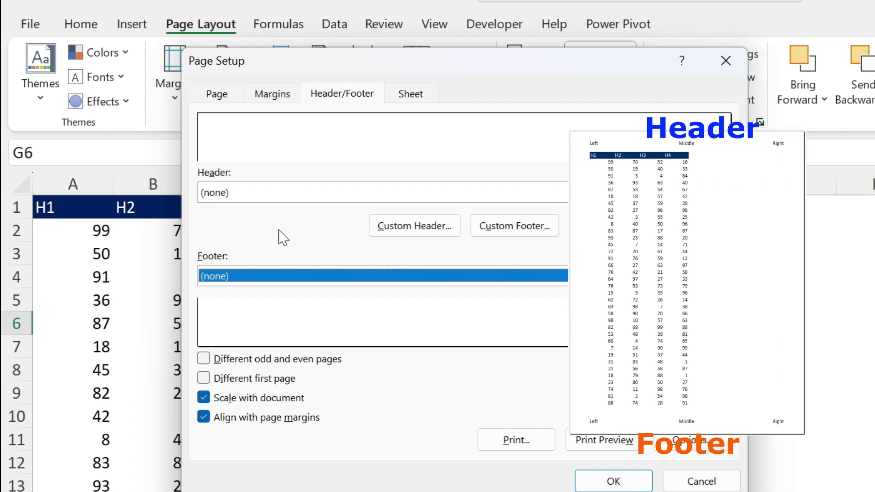
pyautogui.click(397, 233)
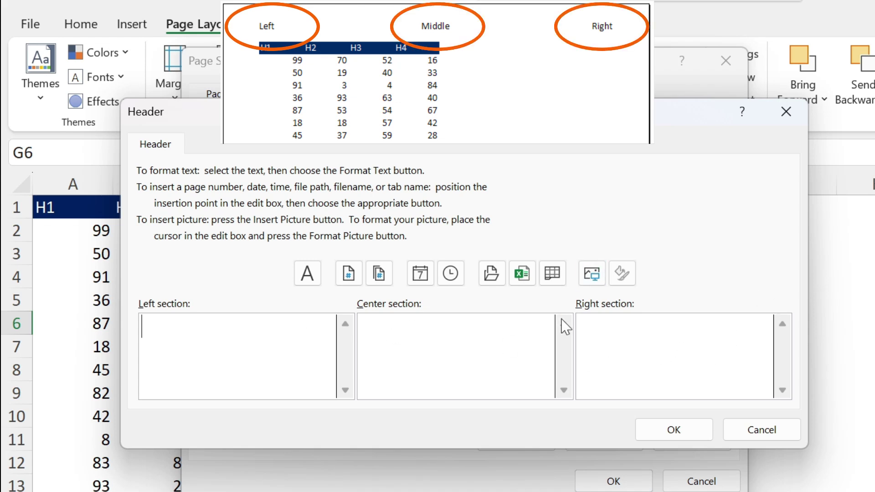
# - Type test text 'sadsad' in the custom header, check its font settings, then abandon the header
pyautogui.write('sadsad')
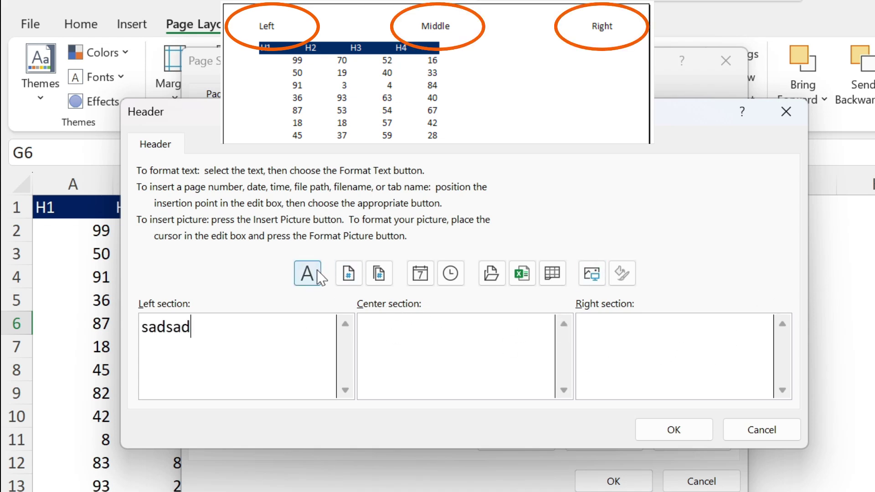
pyautogui.click(319, 275)
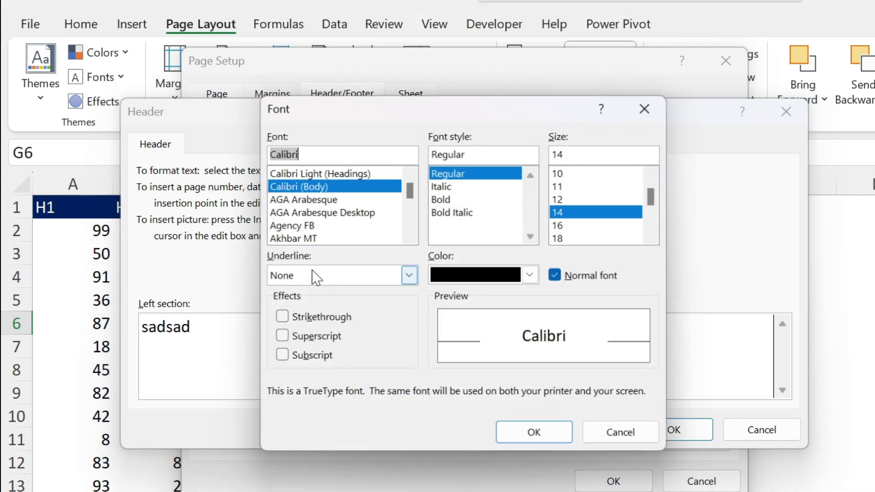
pyautogui.click(629, 440)
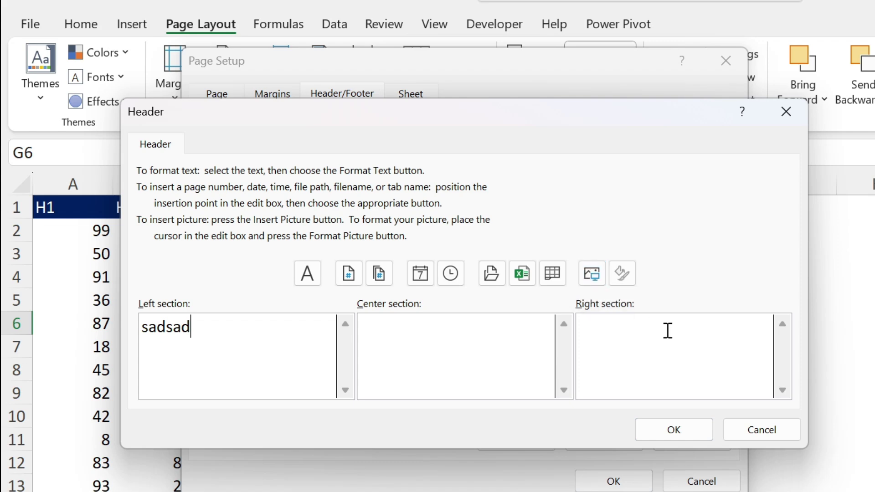
pyautogui.click(753, 433)
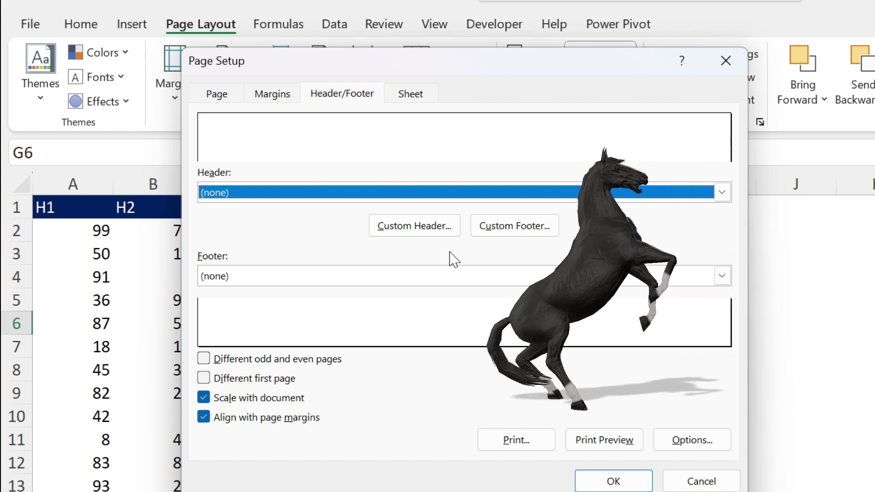
# - Close the custom footer unchanged and cancel Page Setup without adding a header or footer
pyautogui.click(501, 229)
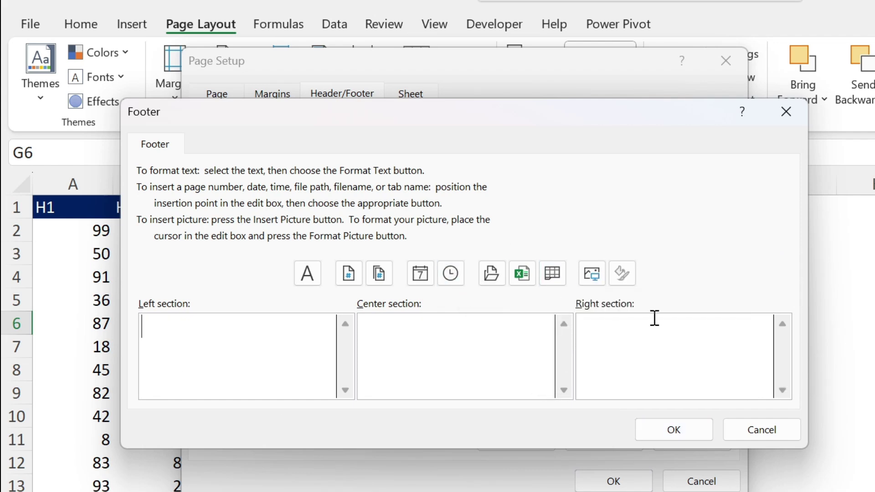
pyautogui.click(787, 439)
pyautogui.click(699, 484)
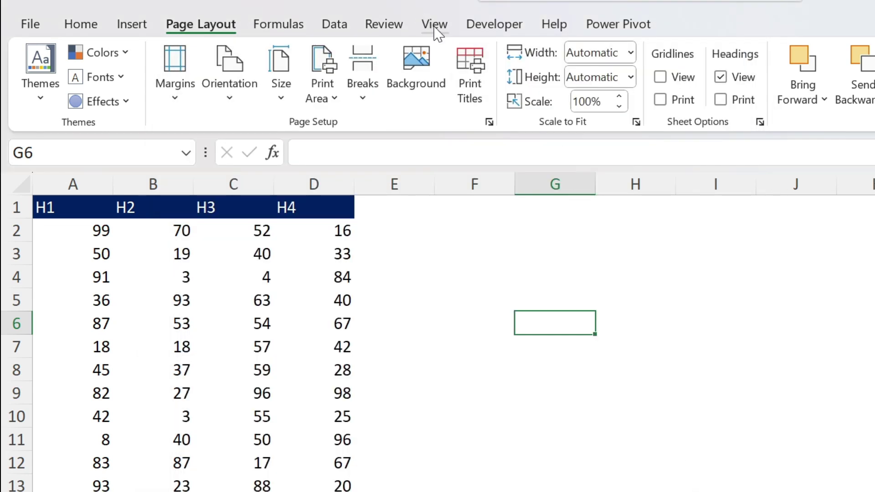
# - Switch the sheet to Page Layout view and bring the page's header area into sight
pyautogui.click(436, 28)
pyautogui.click(445, 61)
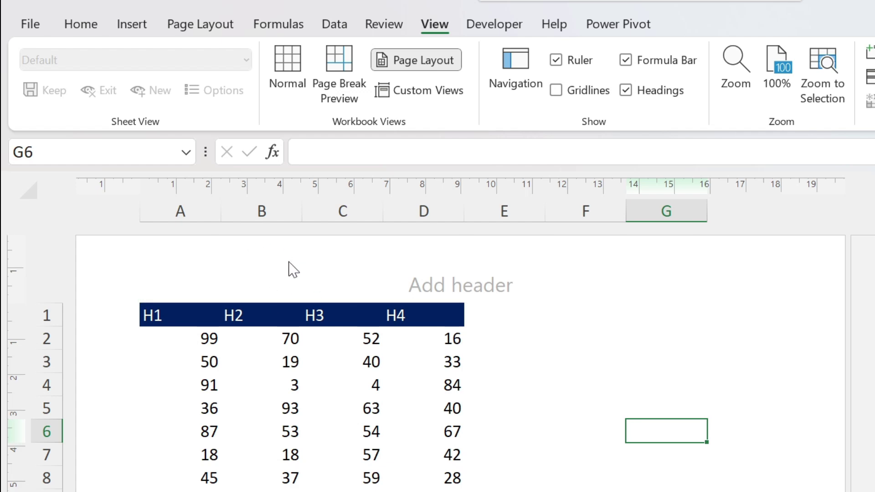
pyautogui.scroll(-9, 402, 374)
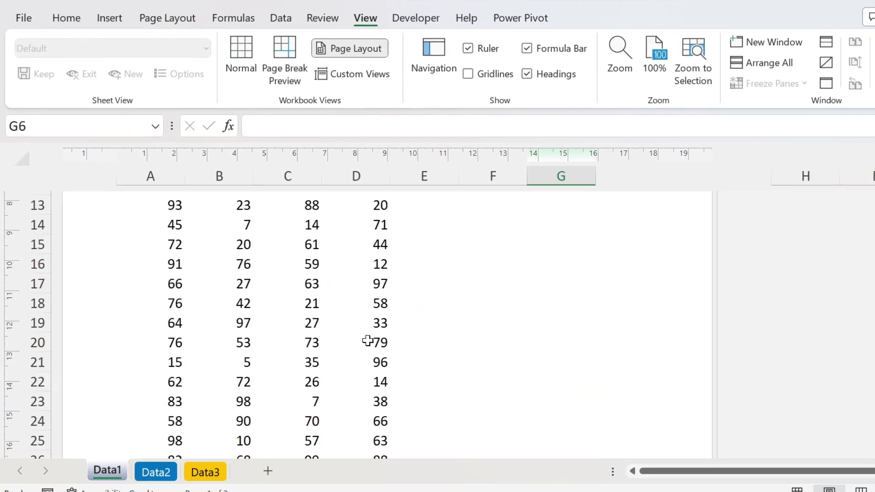
pyautogui.scroll(9, 395, 303)
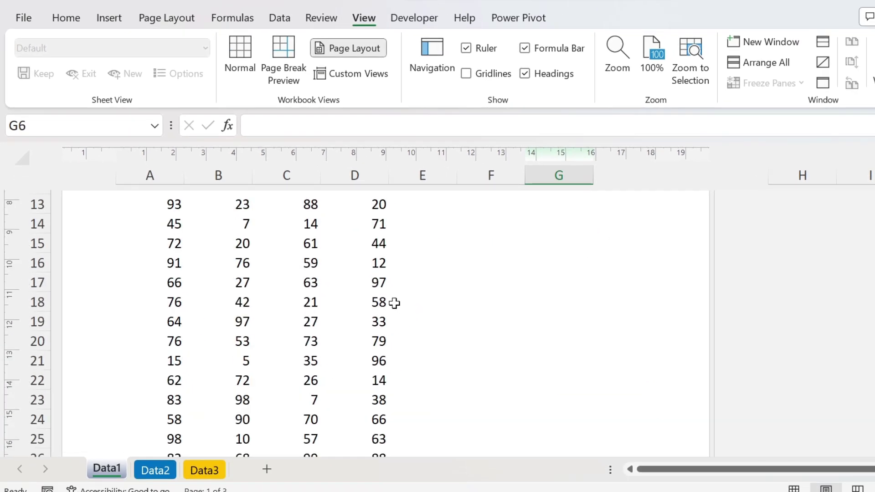
pyautogui.click(491, 205)
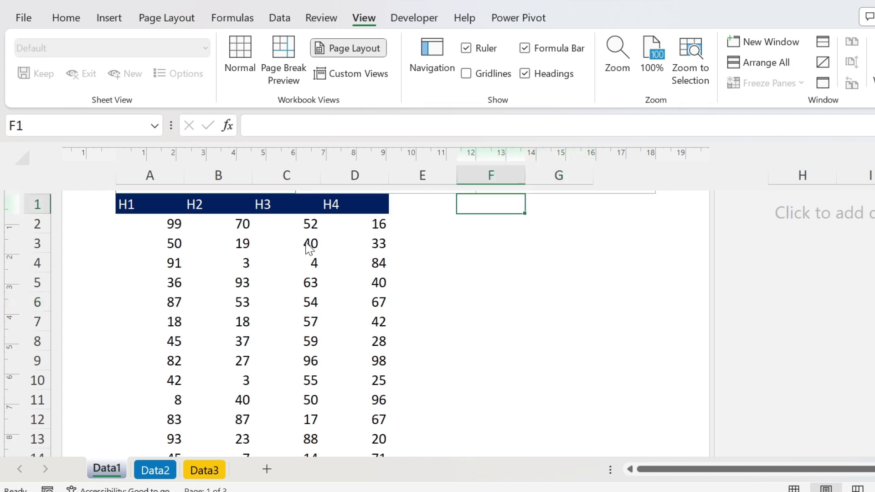
pyautogui.scroll(1, 467, 267)
# - Fill the header with page number at left, page count centred, and date above time at right
pyautogui.click(156, 234)
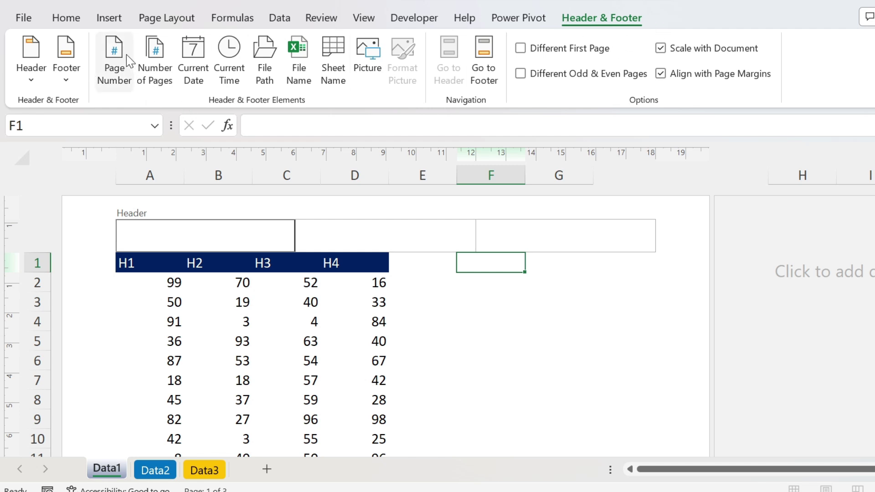
pyautogui.click(113, 67)
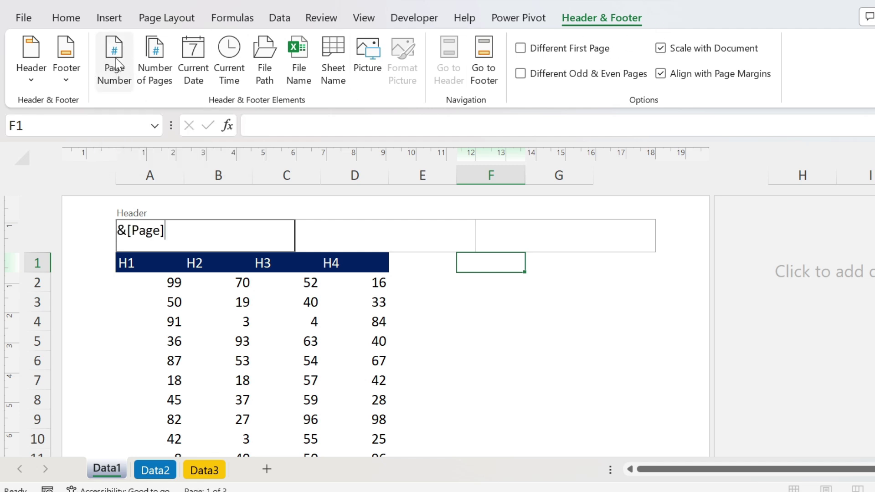
pyautogui.click(320, 229)
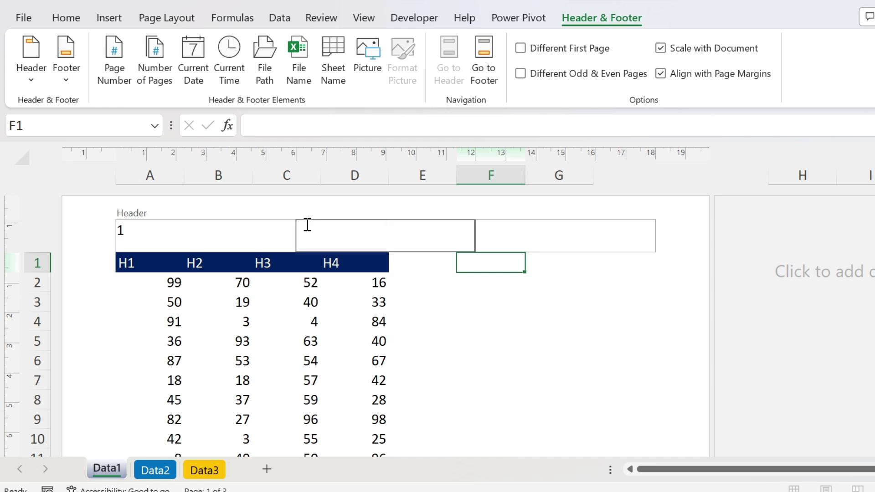
pyautogui.click(155, 67)
pyautogui.click(495, 232)
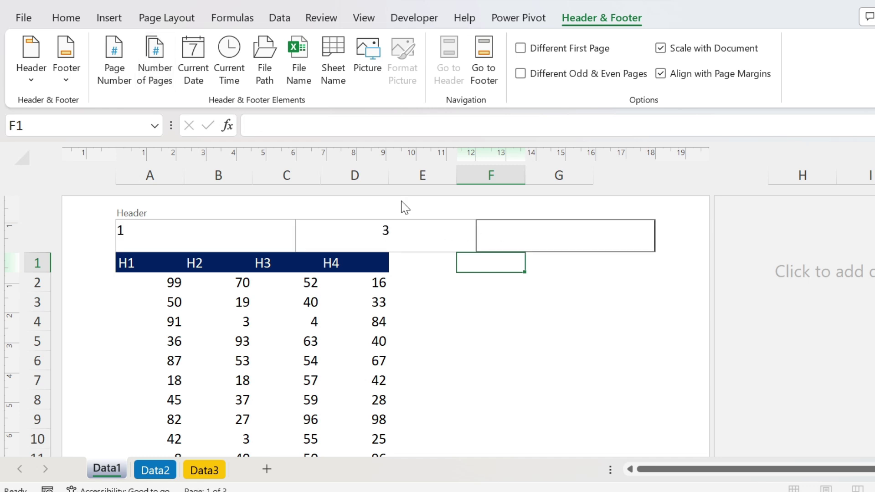
pyautogui.click(196, 58)
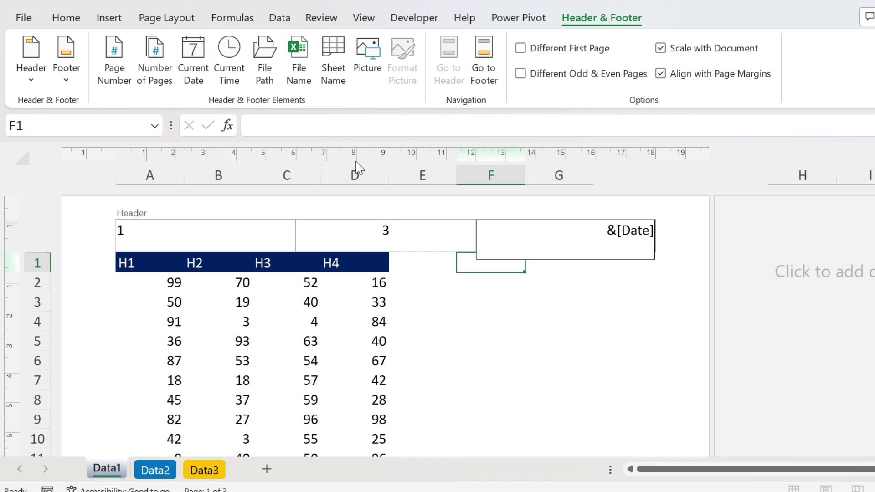
pyautogui.press('Return')
pyautogui.click(229, 57)
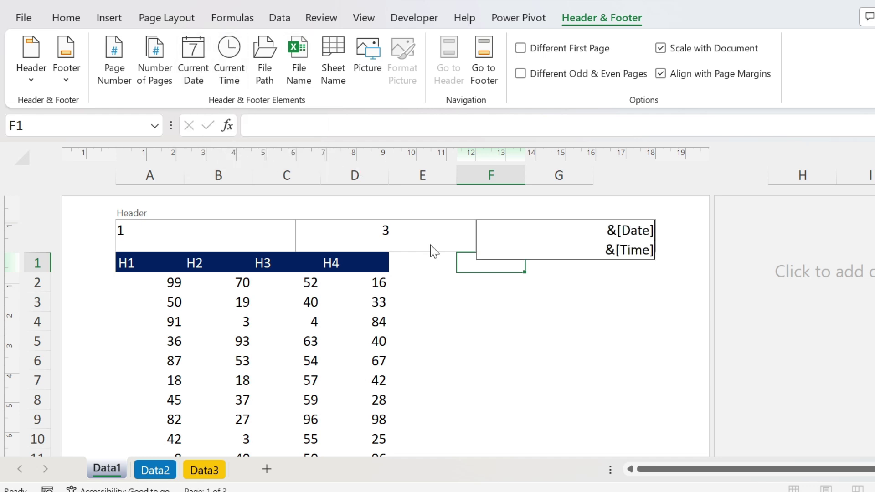
pyautogui.click(504, 318)
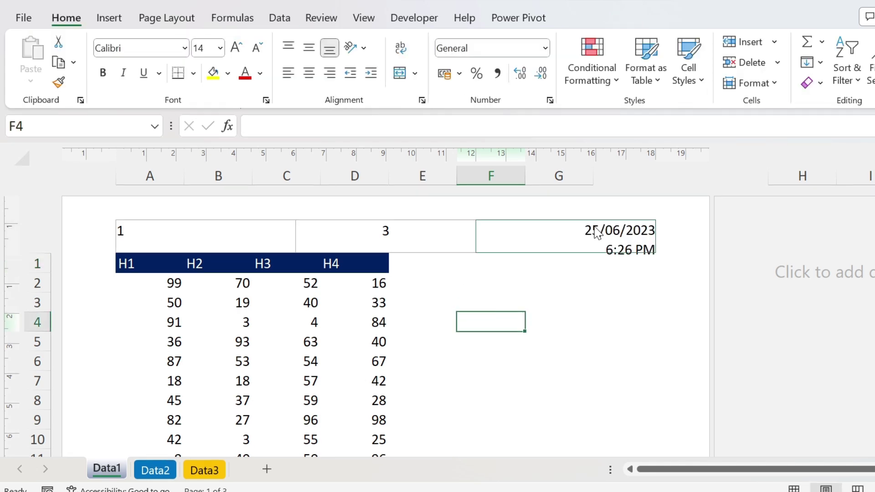
pyautogui.scroll(-11, 455, 339)
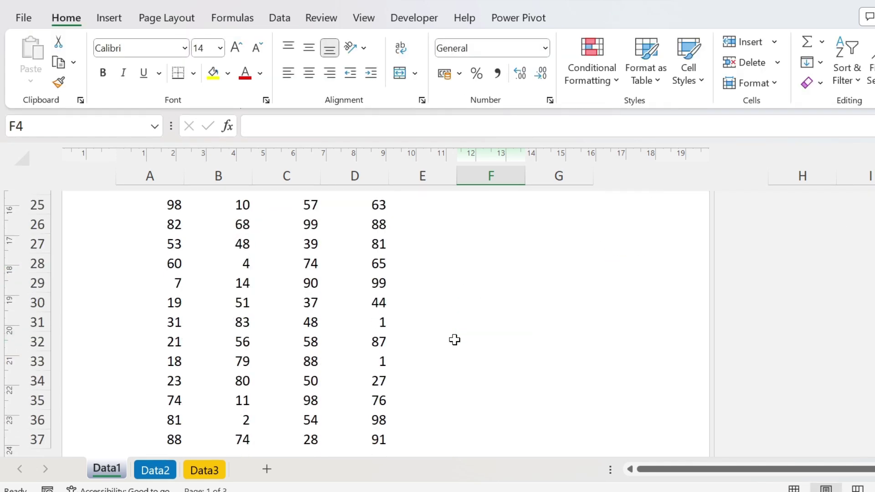
# - Insert the file name into the left footer section
pyautogui.click(217, 294)
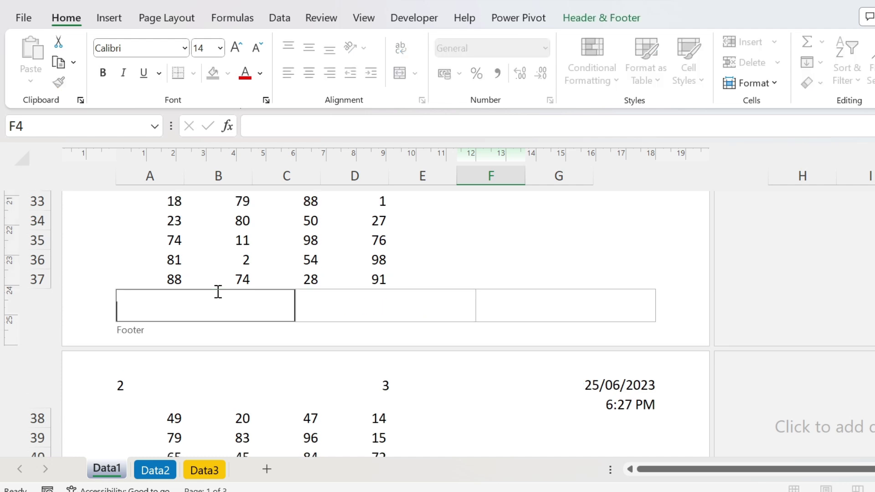
pyautogui.click(595, 21)
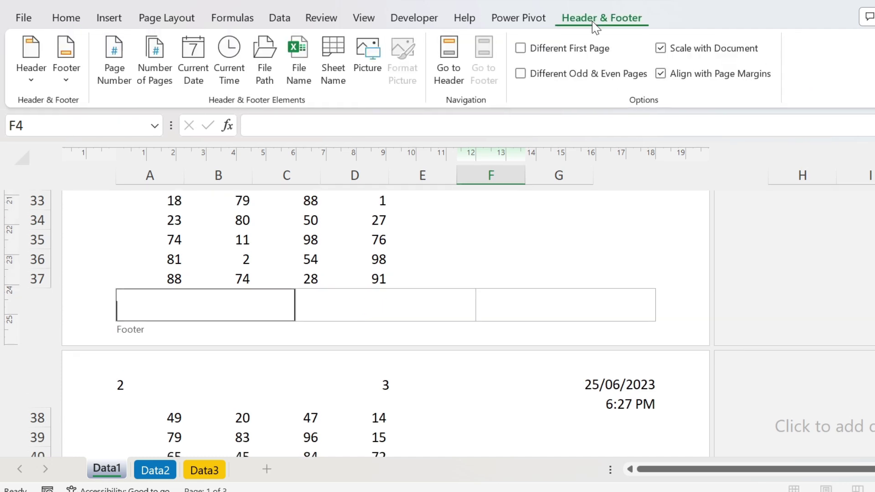
pyautogui.click(299, 62)
pyautogui.click(560, 242)
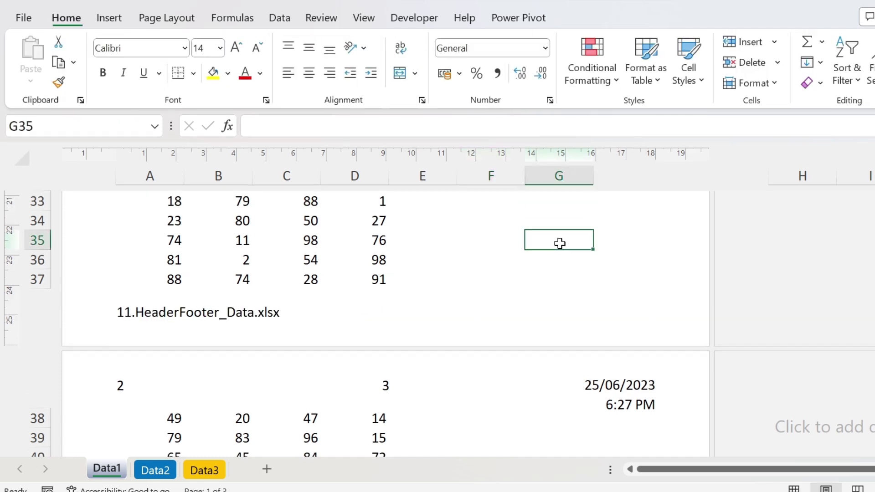
pyautogui.scroll(12, 486, 253)
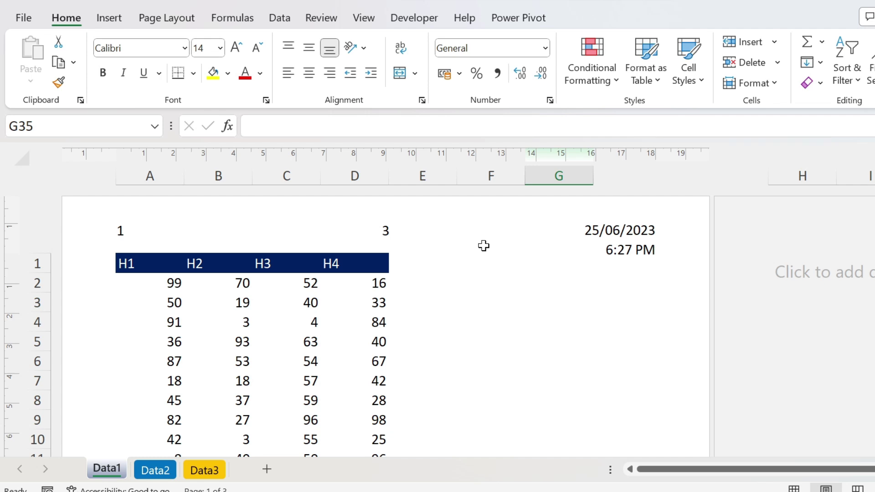
pyautogui.scroll(-10, 535, 332)
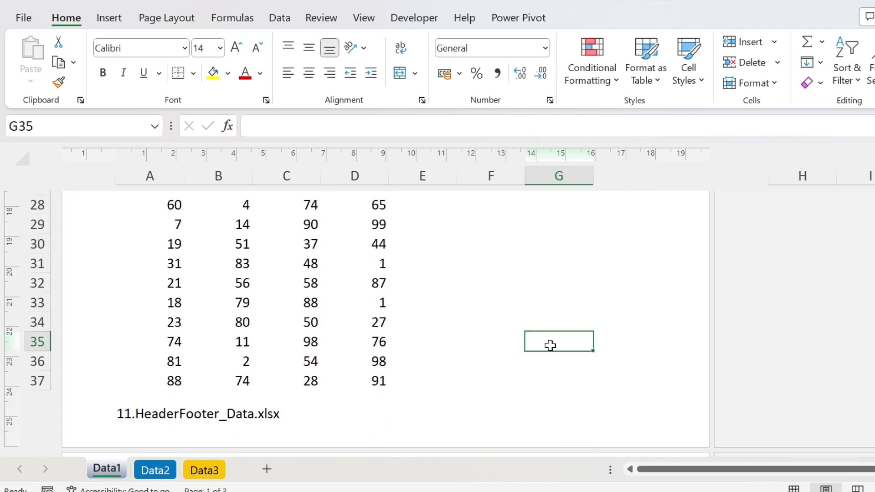
# - Build a 'page of total pages' count in the right footer, showing 1 of 3
pyautogui.click(607, 412)
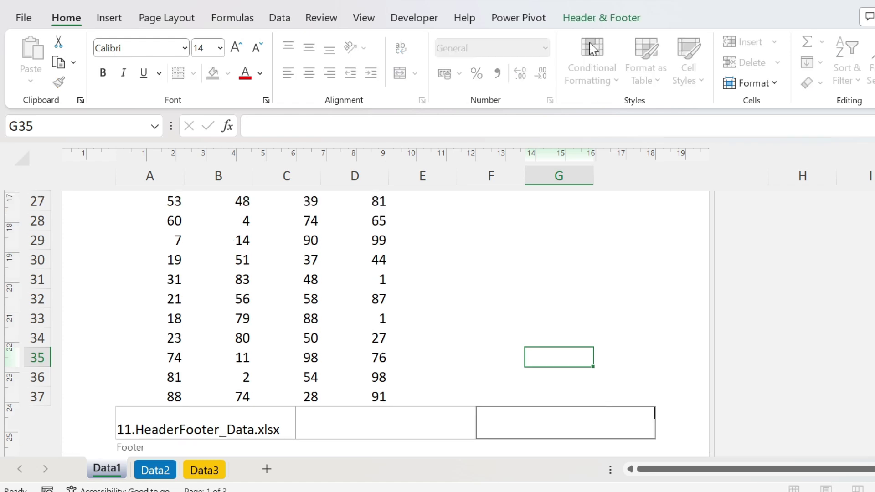
pyautogui.click(588, 18)
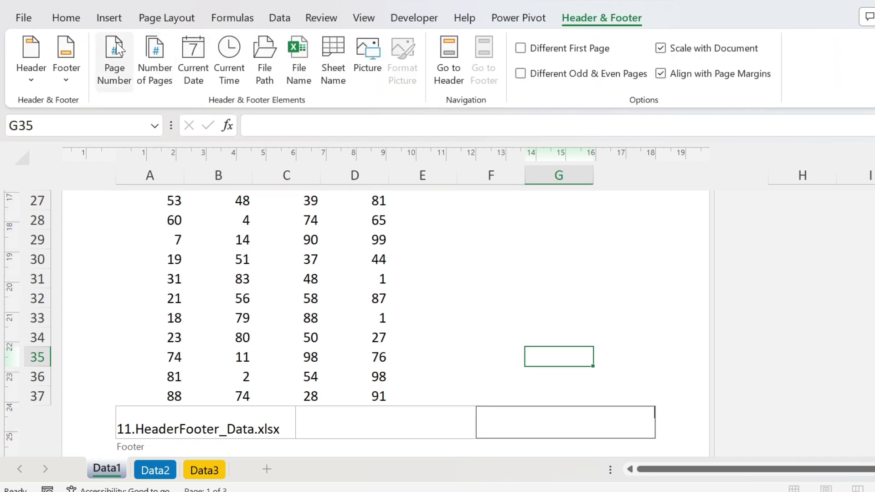
pyautogui.click(114, 54)
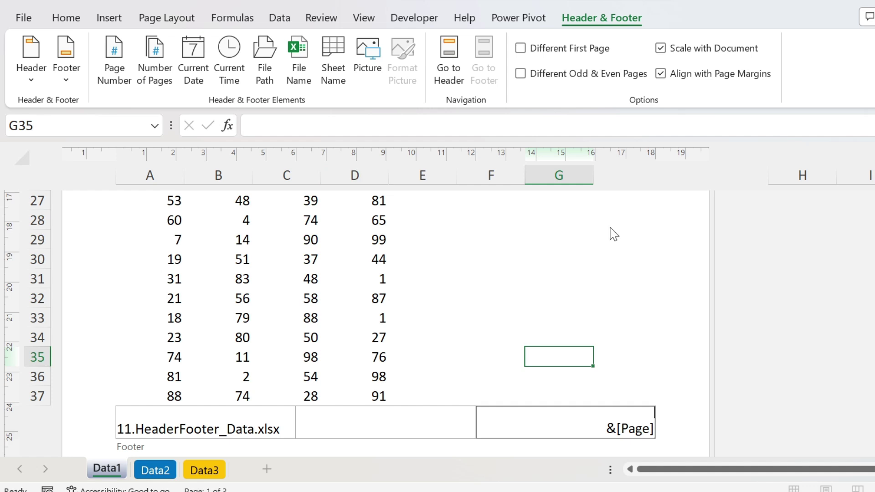
pyautogui.write('of')
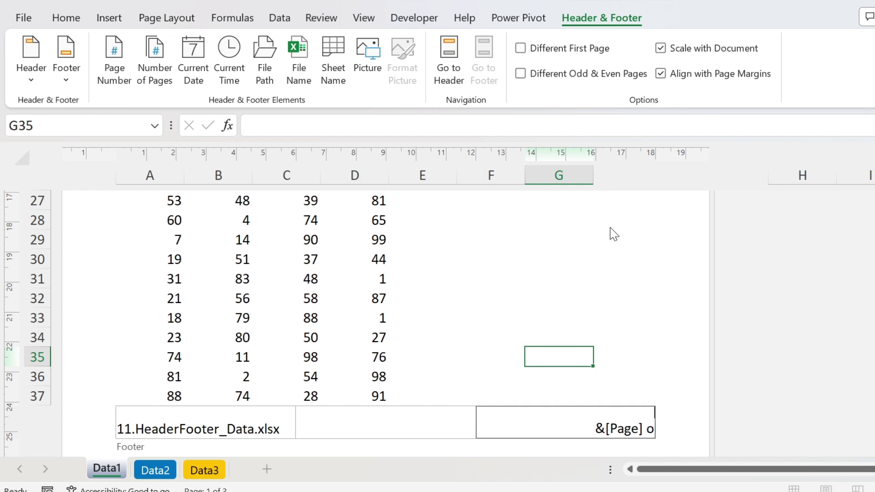
pyautogui.click(158, 54)
pyautogui.click(615, 266)
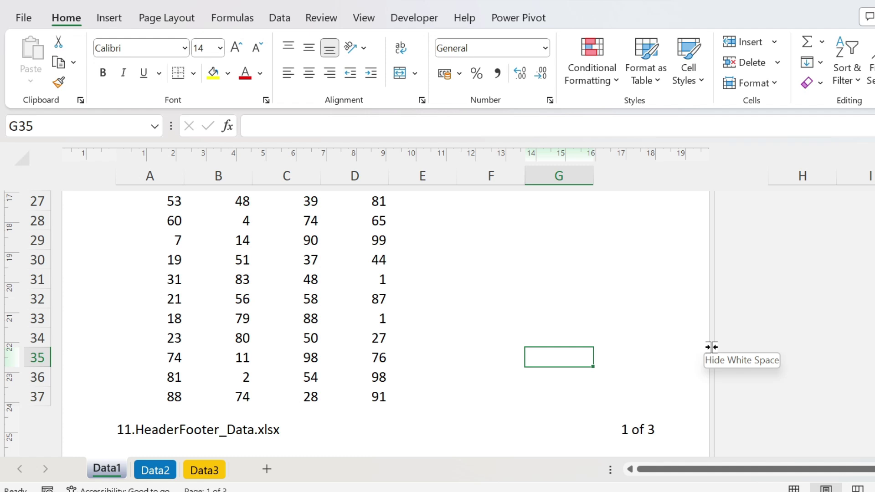
pyautogui.scroll(-12, 581, 377)
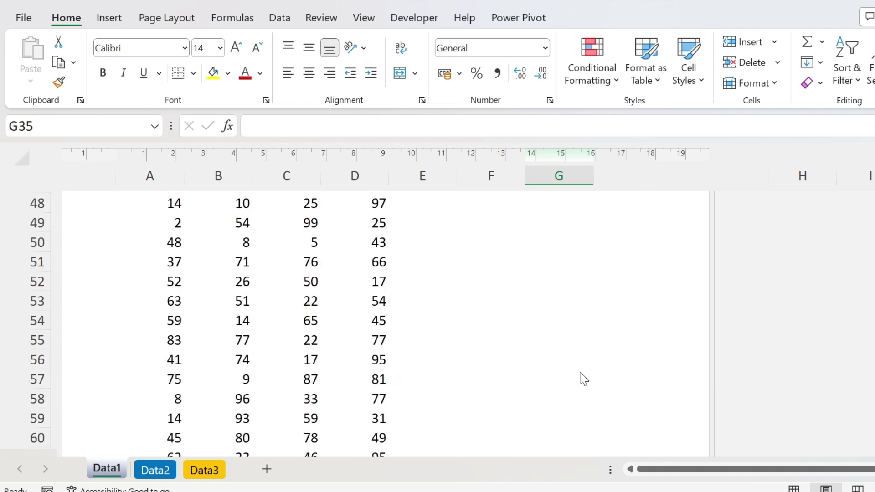
pyautogui.scroll(20, 652, 345)
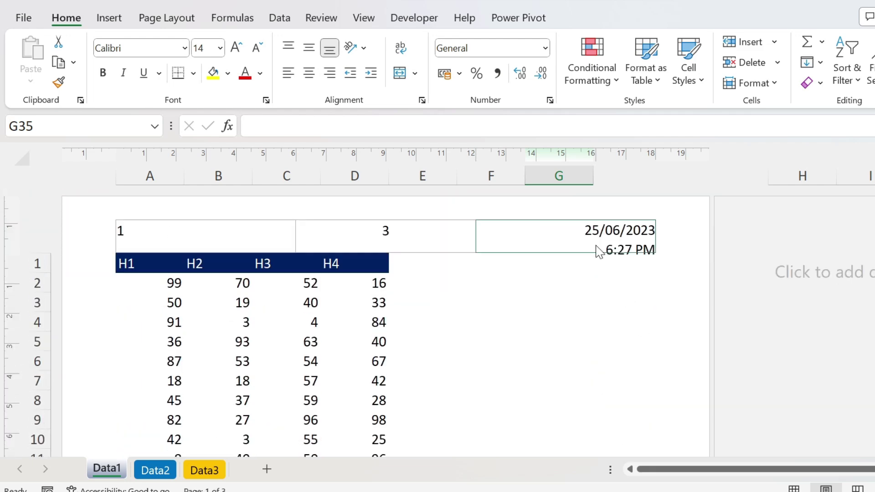
# - Replace the right header's date and time with a Subscribe picture from a Bing image search
pyautogui.click(586, 231)
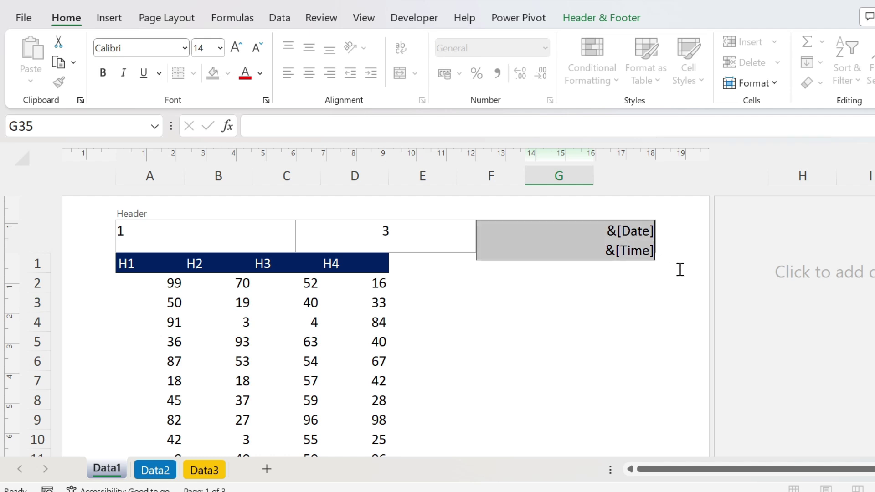
pyautogui.press('Delete')
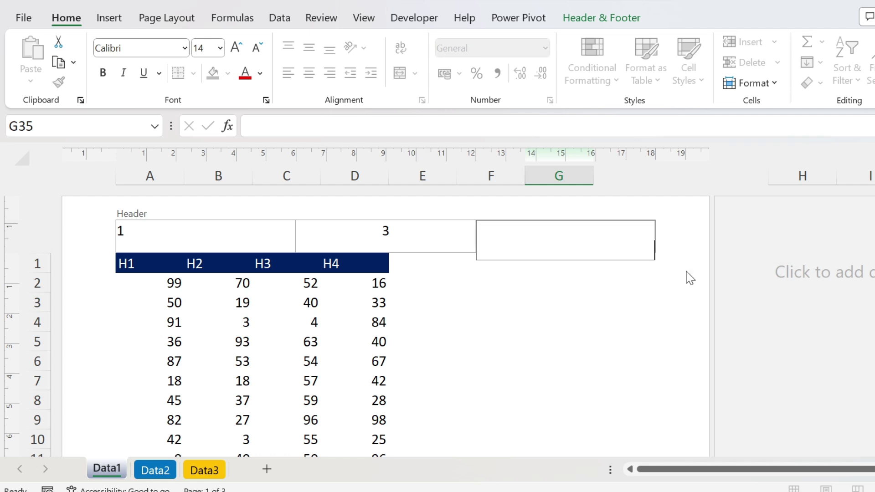
pyautogui.click(598, 17)
pyautogui.click(370, 50)
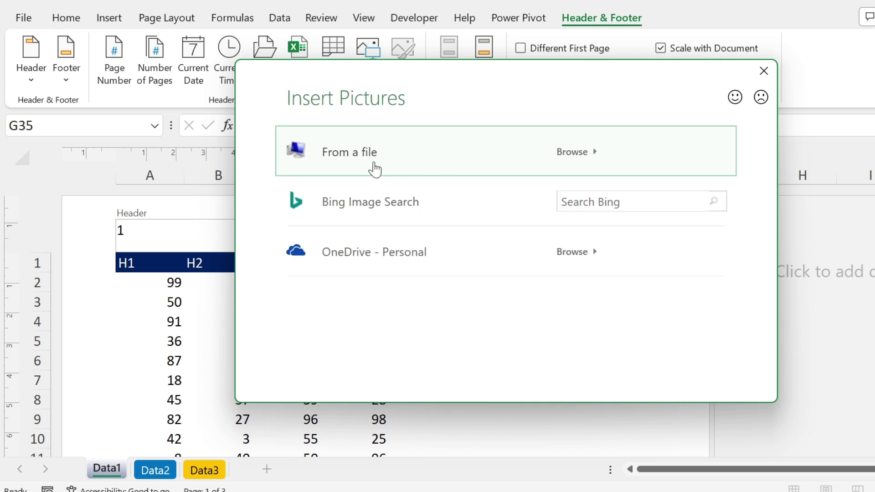
pyautogui.click(449, 205)
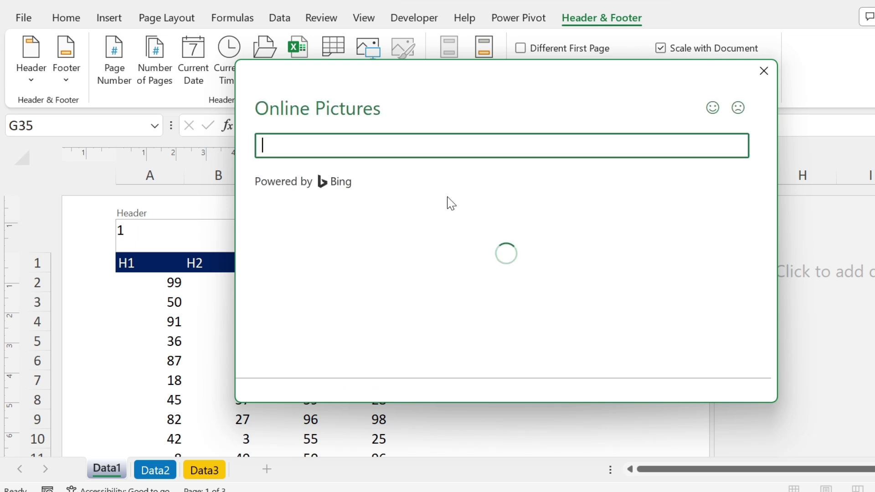
pyautogui.write('subscribe')
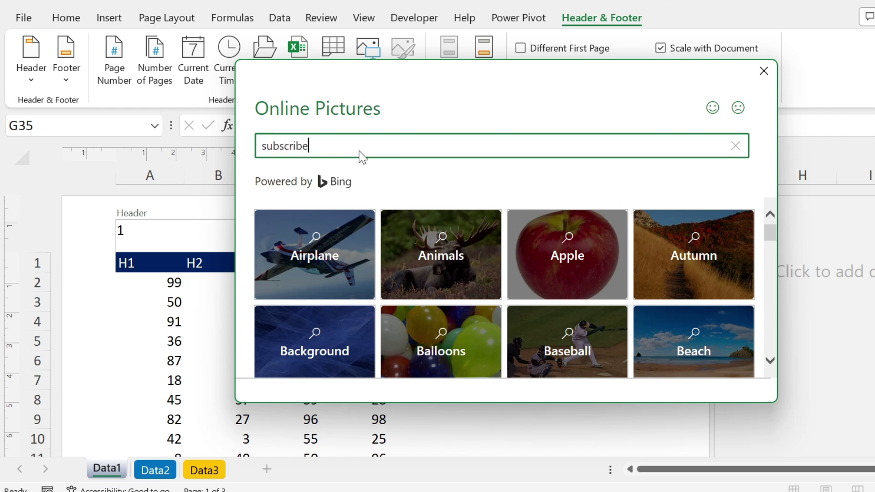
pyautogui.press('Return')
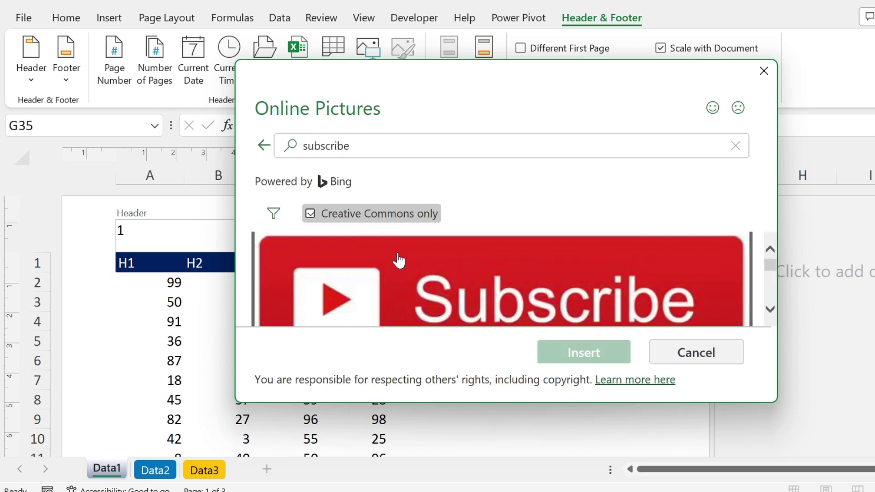
pyautogui.click(584, 319)
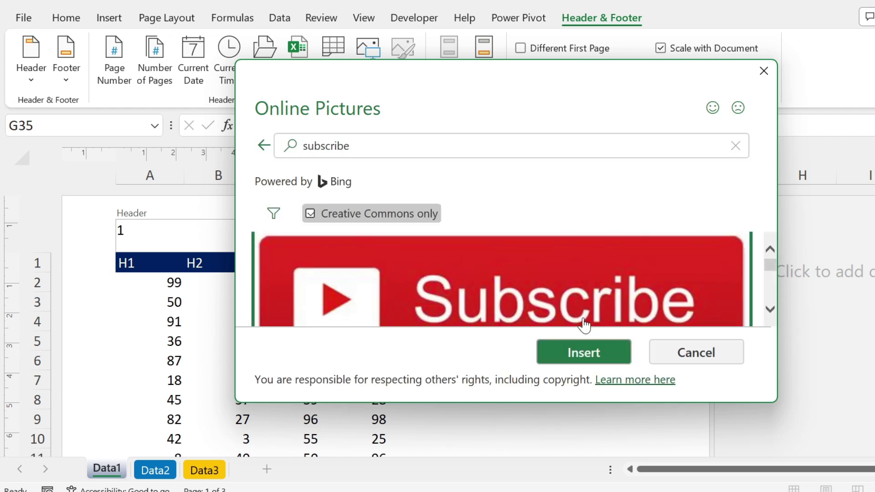
pyautogui.click(597, 357)
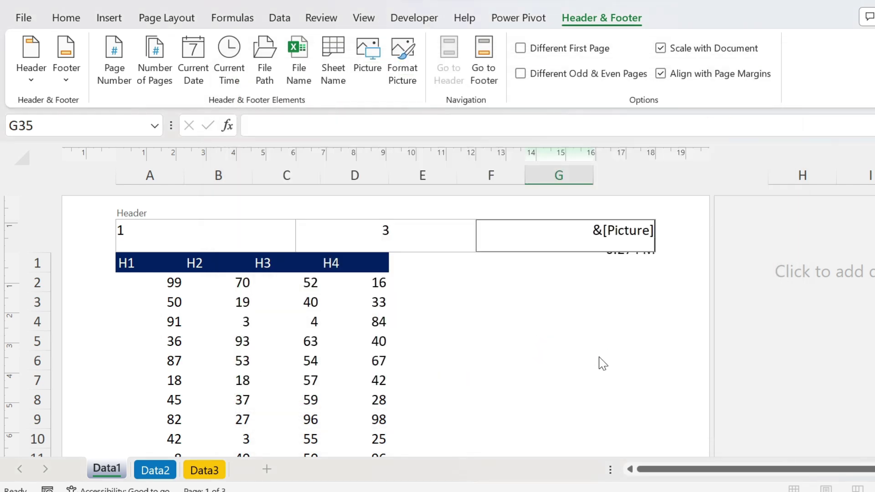
pyautogui.click(600, 359)
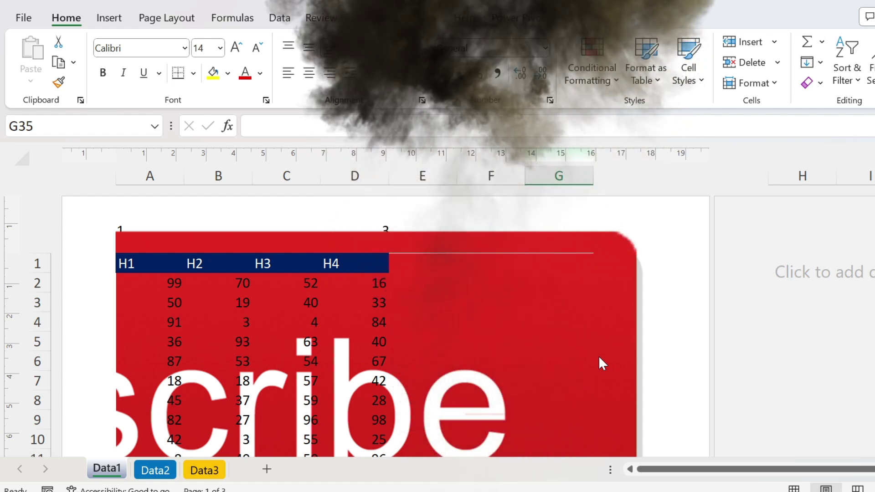
# - Scale the Subscribe header picture's height and width to 10% in Format Picture
pyautogui.click(596, 236)
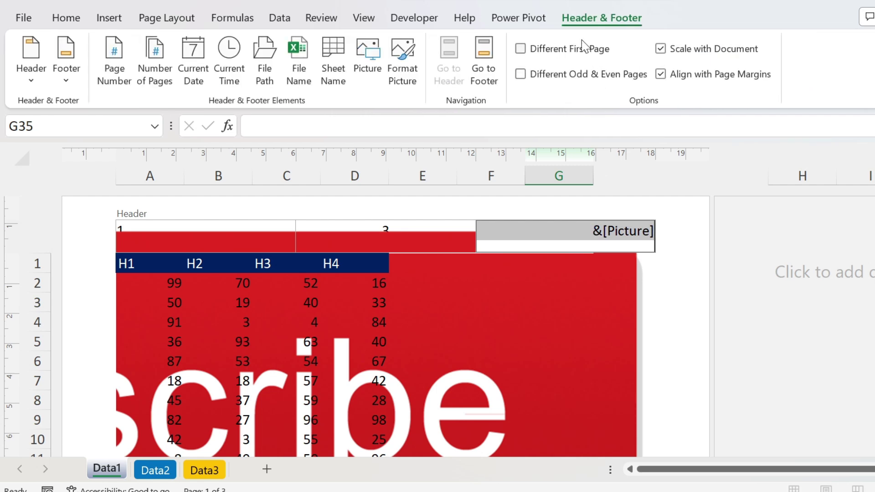
pyautogui.click(402, 64)
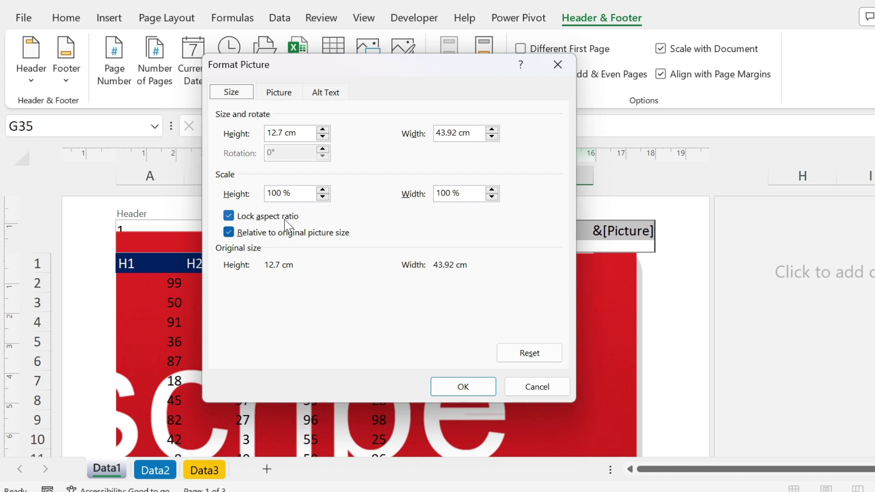
pyautogui.click(282, 189)
pyautogui.click(455, 193)
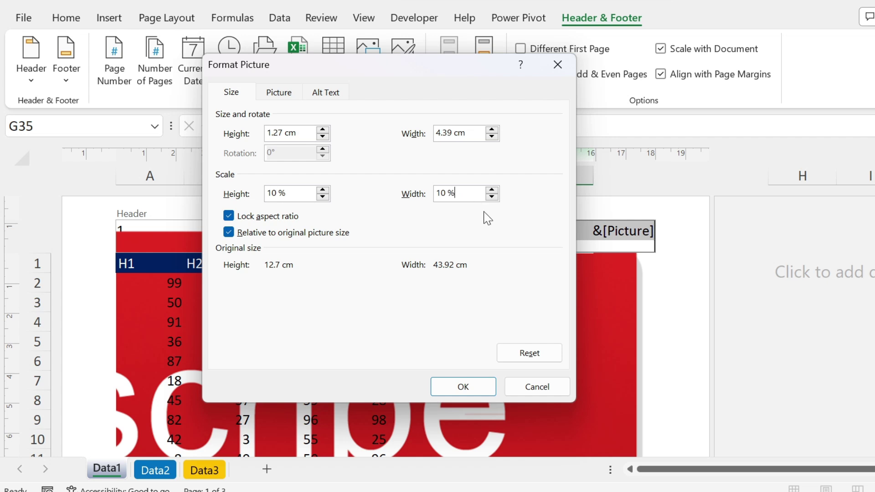
pyautogui.click(463, 386)
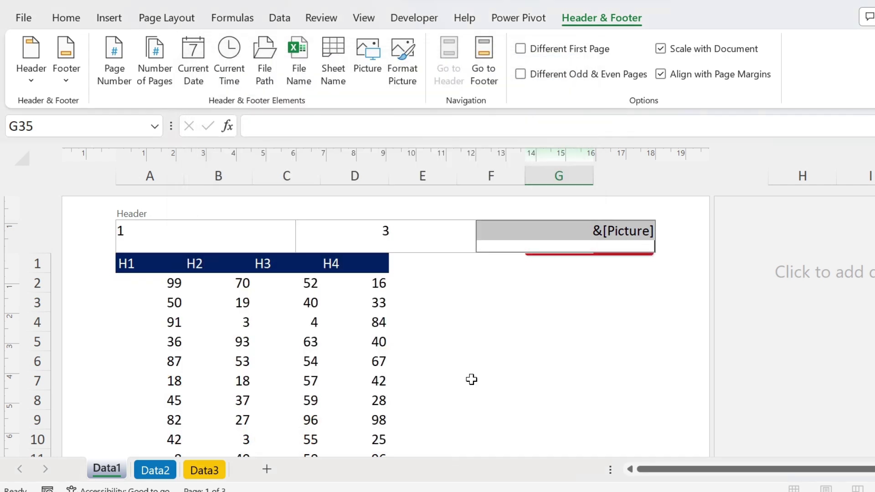
pyautogui.click(651, 326)
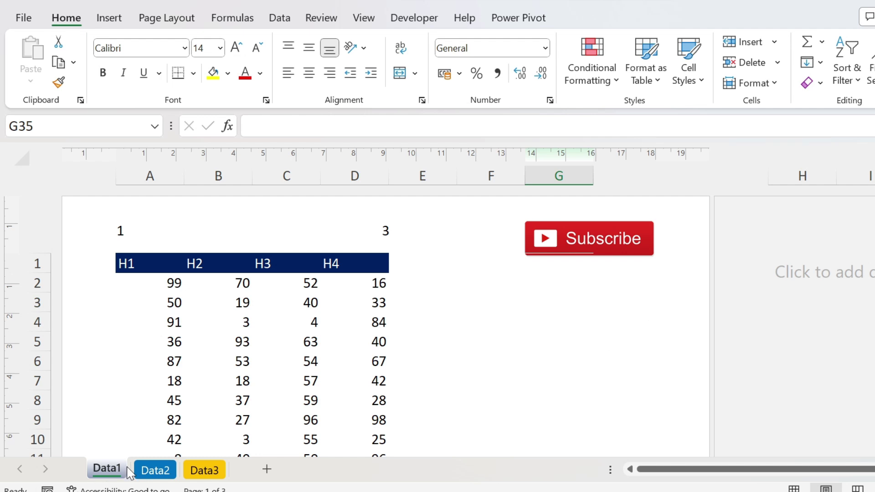
# - Switch the Data2 sheet to Page Layout view, then go back to Data1
pyautogui.click(154, 471)
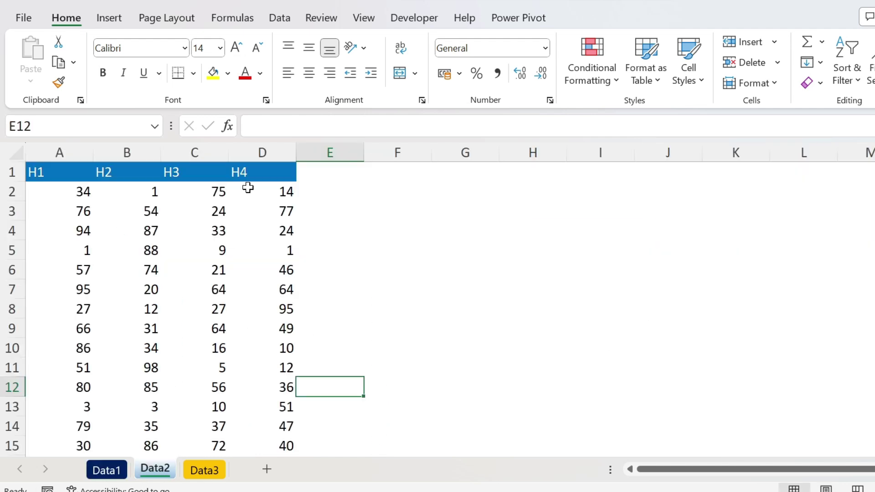
pyautogui.click(365, 18)
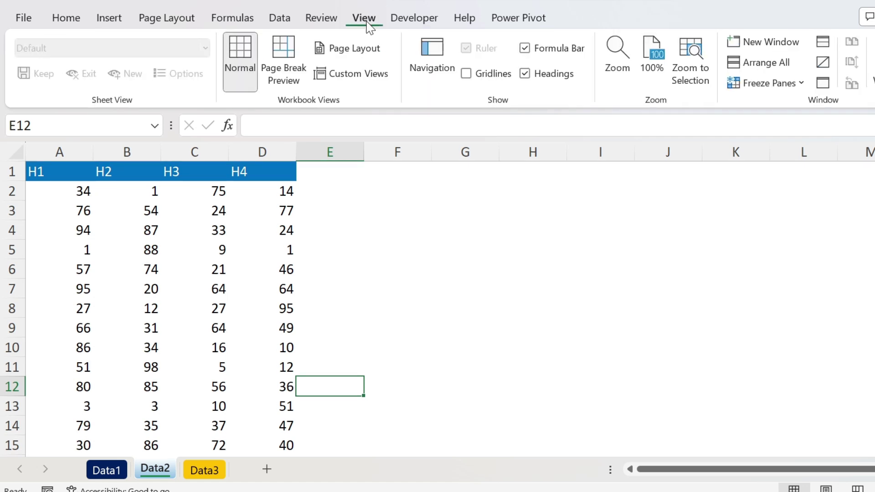
pyautogui.click(349, 48)
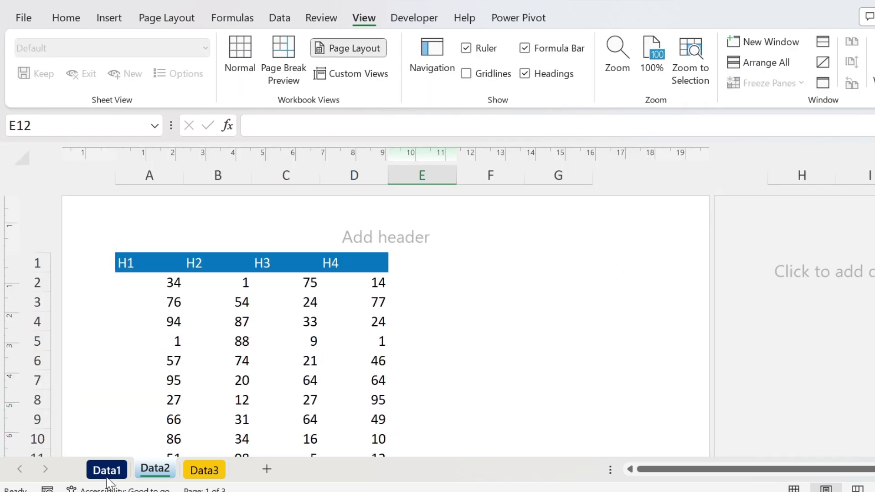
pyautogui.click(119, 472)
pyautogui.click(497, 334)
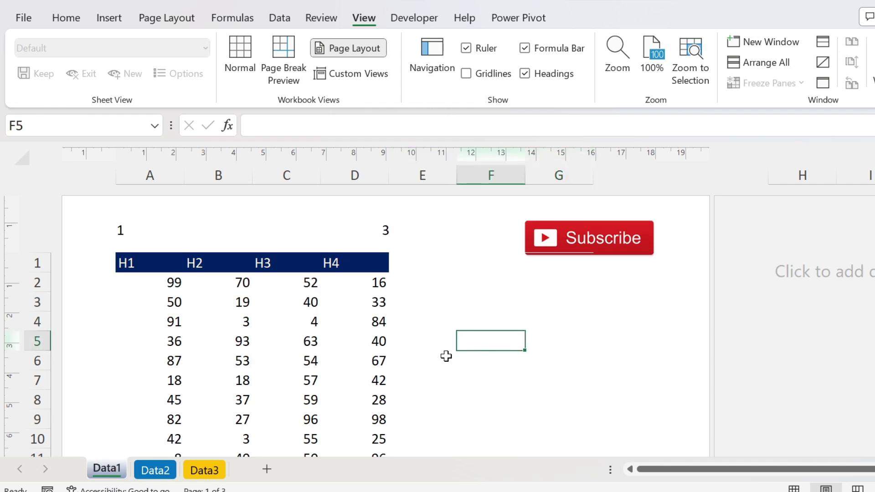
# - Group Data1 with Data2 and Data3 and recommit the page-number and page-count header to all three
pyautogui.press('ctrl')
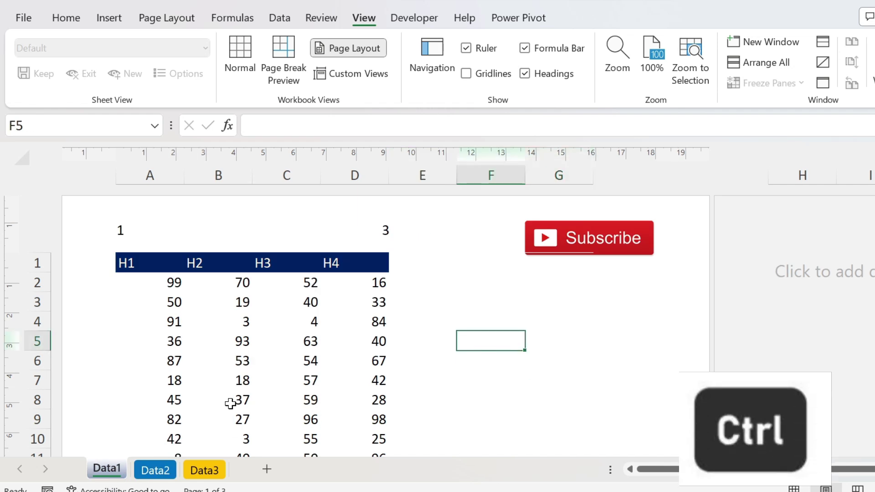
pyautogui.keyDown('ctrl'); pyautogui.click(160, 472); pyautogui.keyUp('ctrl')
pyautogui.keyDown('ctrl'); pyautogui.click(212, 474); pyautogui.keyUp('ctrl')
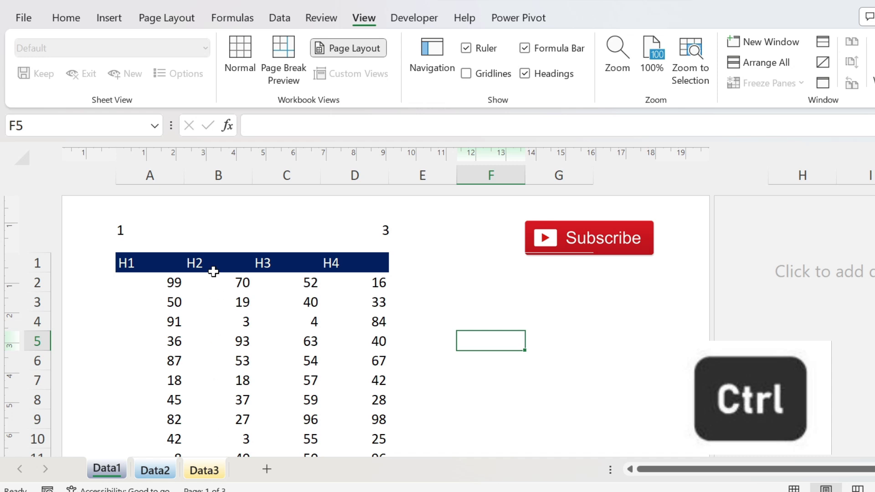
pyautogui.click(145, 246)
pyautogui.click(356, 249)
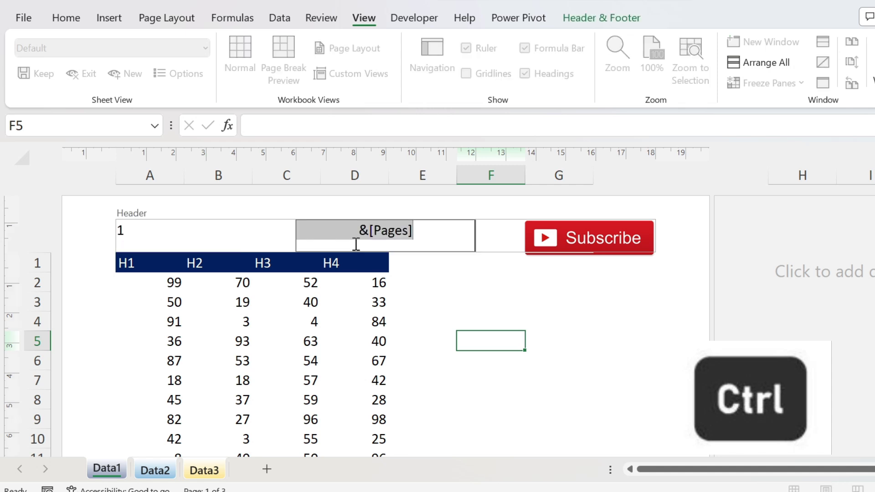
pyautogui.click(486, 313)
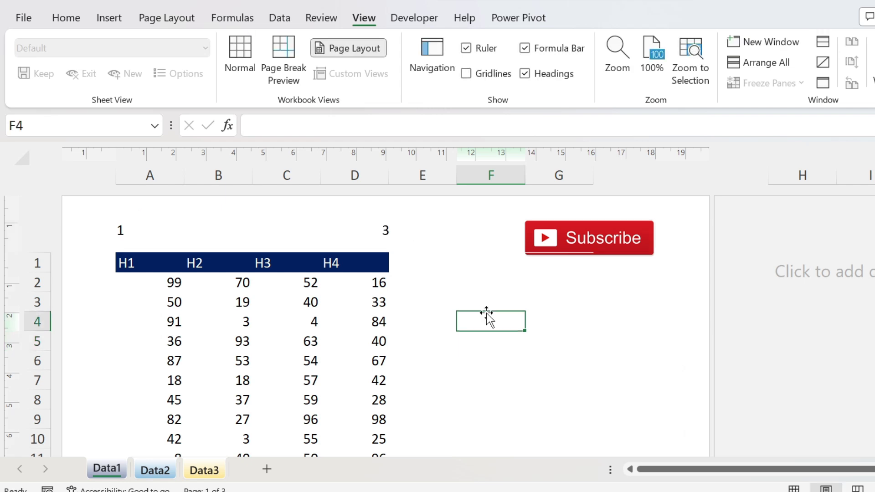
# - Ungroup the sheets and compare the Data2 header against Data1's
pyautogui.click(155, 470)
pyautogui.click(417, 324)
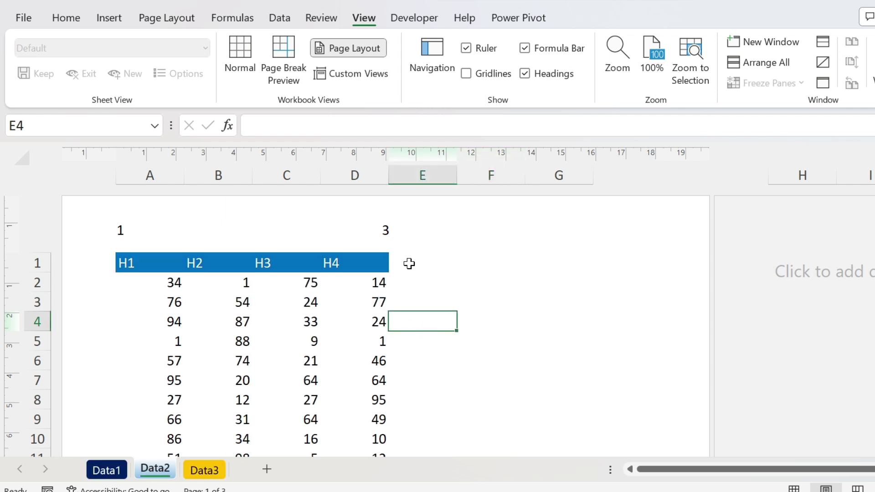
pyautogui.click(99, 471)
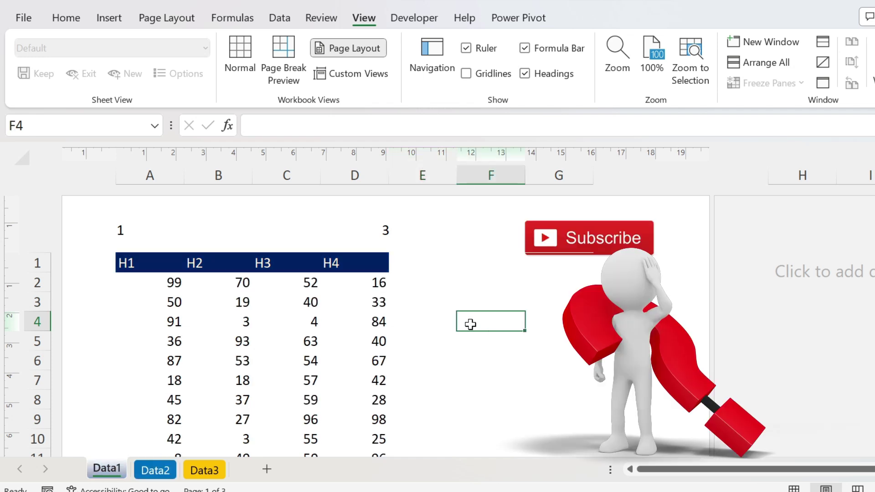
pyautogui.click(156, 471)
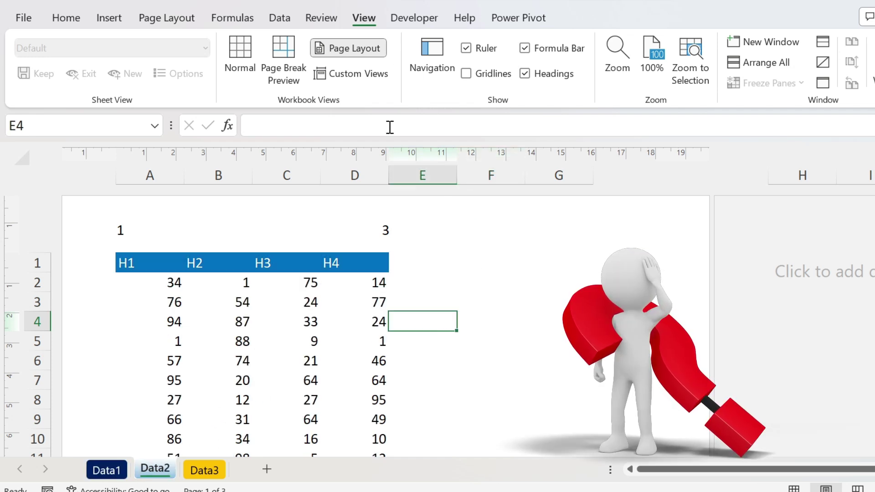
pyautogui.click(191, 20)
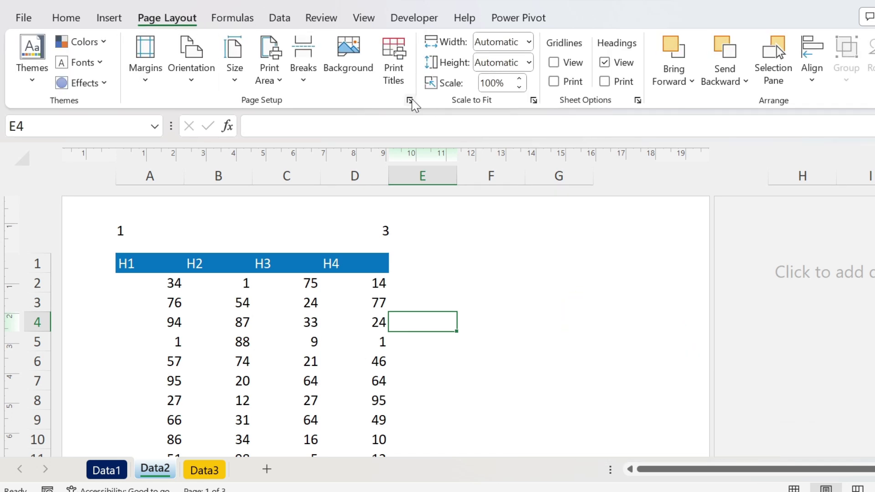
# - Set Data2's header to (none) in Page Setup and apply it
pyautogui.click(409, 100)
pyautogui.click(282, 79)
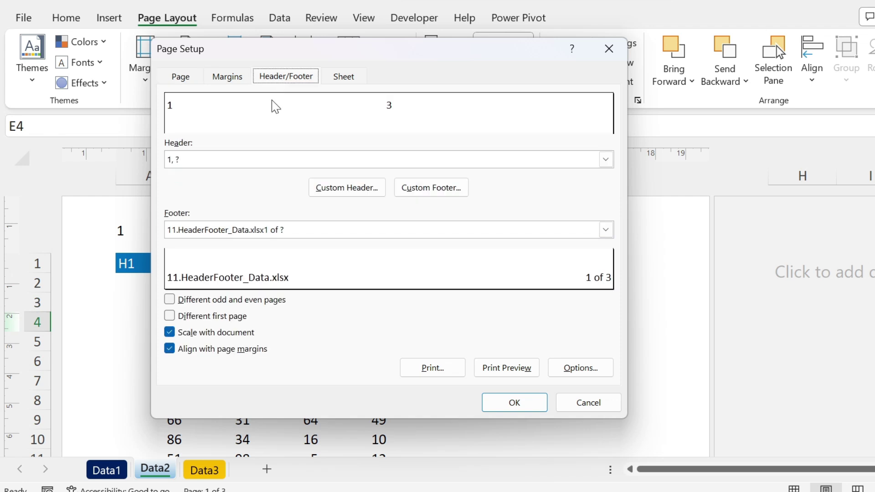
pyautogui.click(212, 160)
pyautogui.scroll(10, 213, 191)
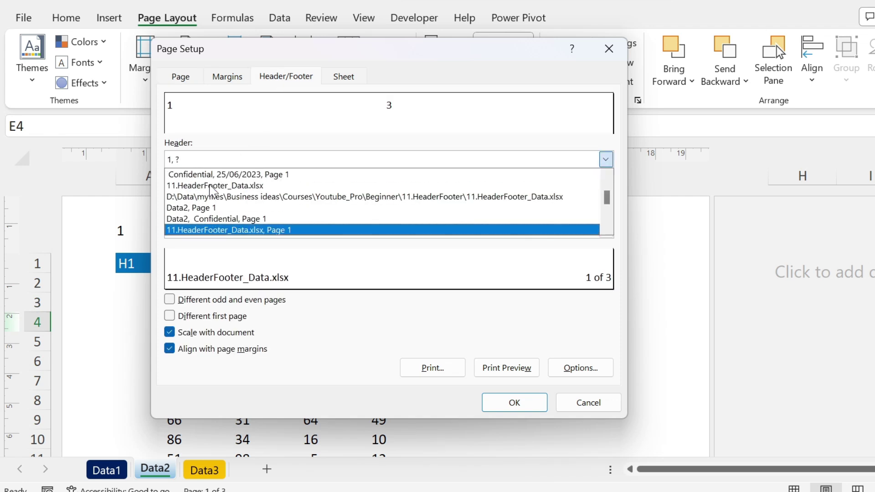
pyautogui.click(214, 175)
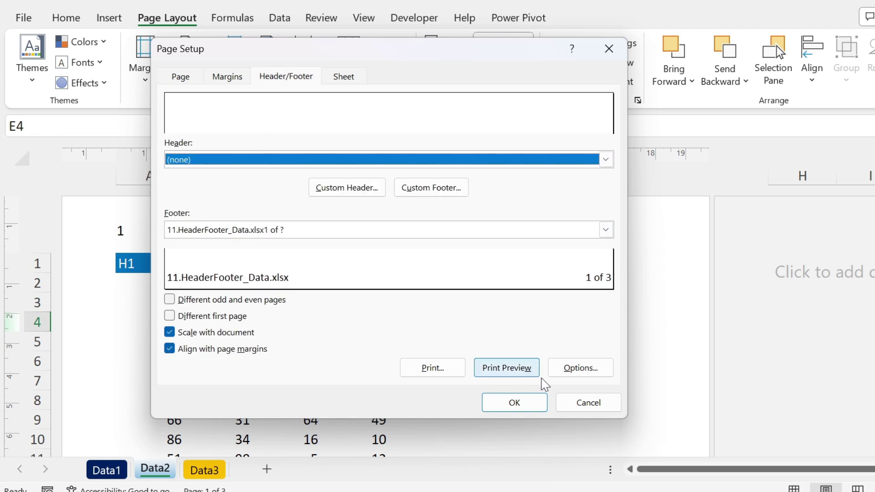
pyautogui.click(530, 410)
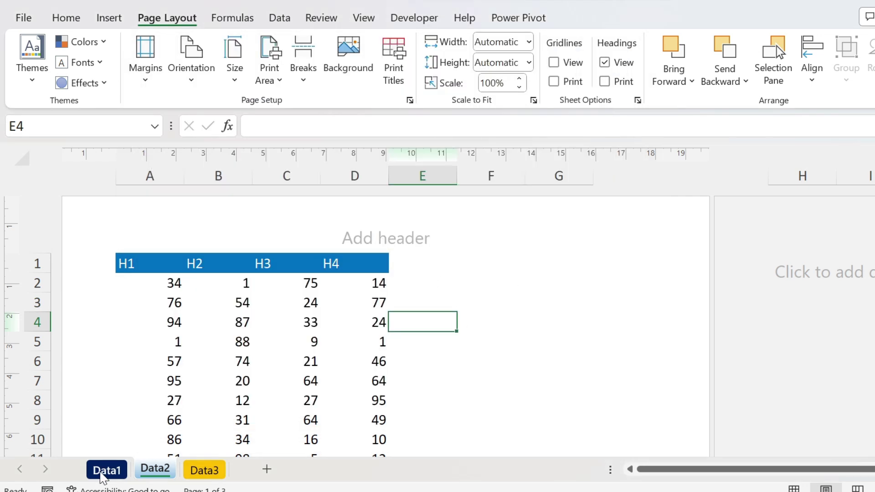
# - Group Data1 with Data2 and Data3 so all three share the file-name and page X of Y footer, then ungroup
pyautogui.click(104, 472)
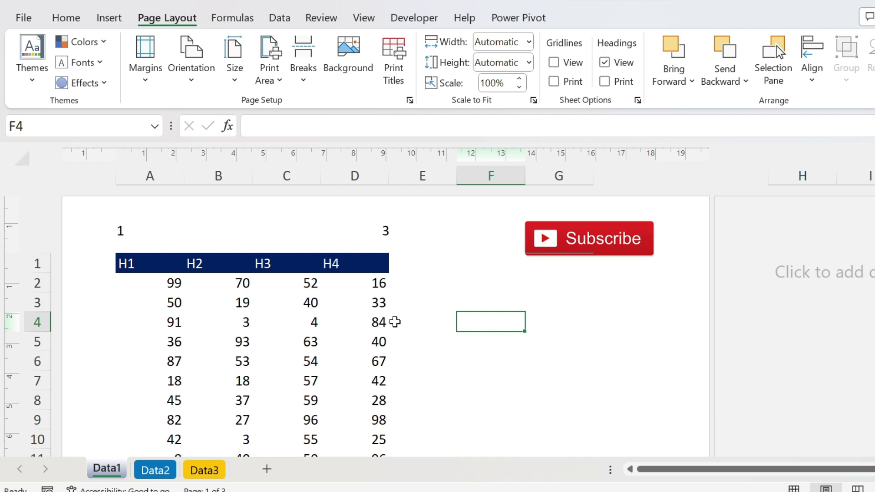
pyautogui.scroll(-10, 500, 360)
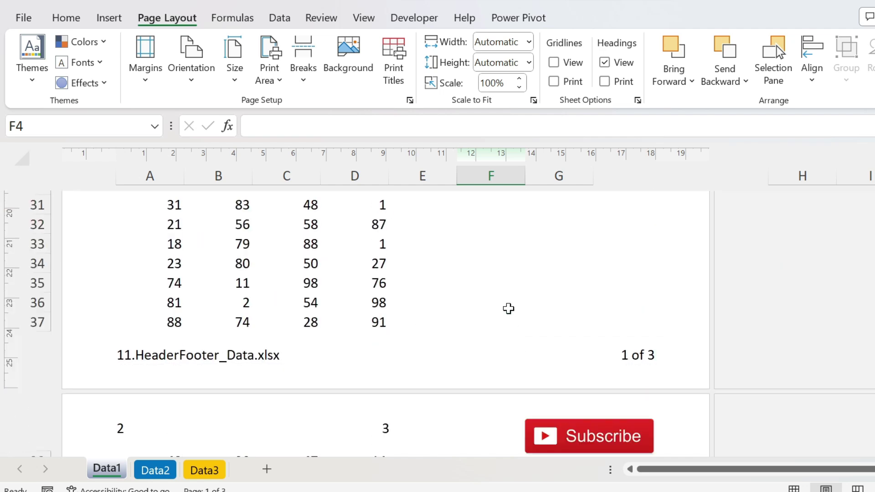
pyautogui.keyDown('ctrl'); pyautogui.click(154, 470); pyautogui.keyUp('ctrl')
pyautogui.keyDown('ctrl'); pyautogui.click(204, 470); pyautogui.keyUp('ctrl')
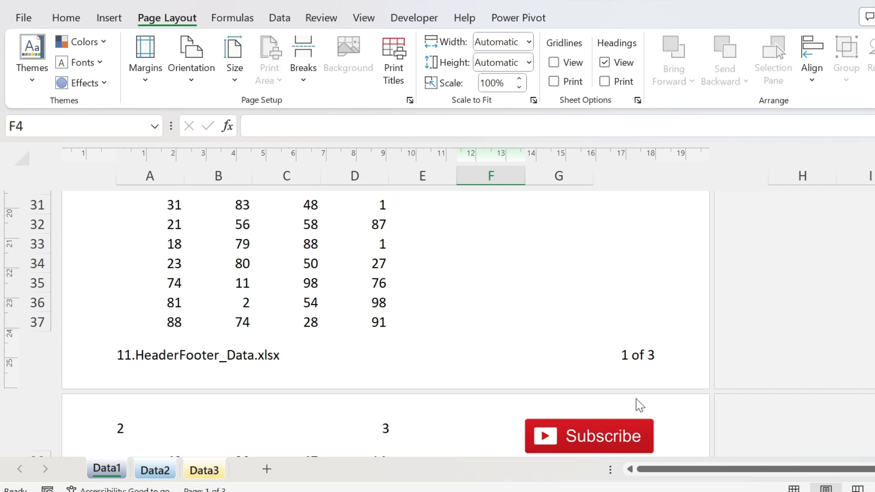
pyautogui.click(650, 354)
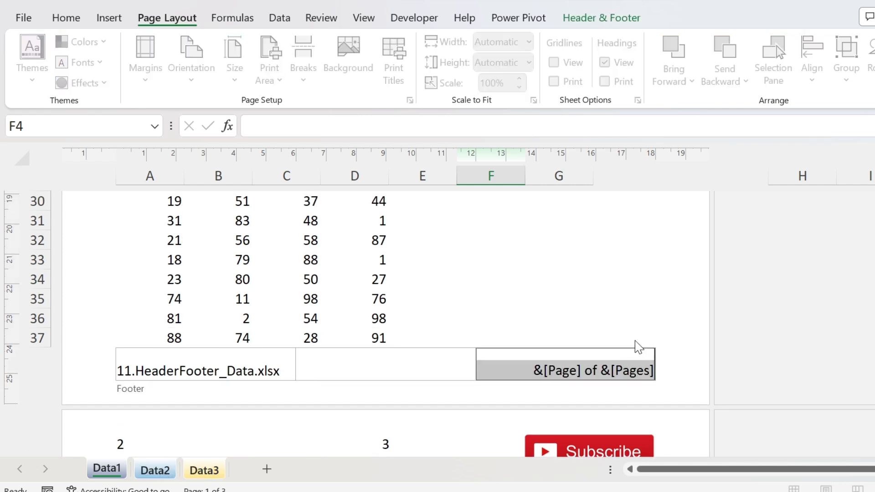
pyautogui.click(631, 307)
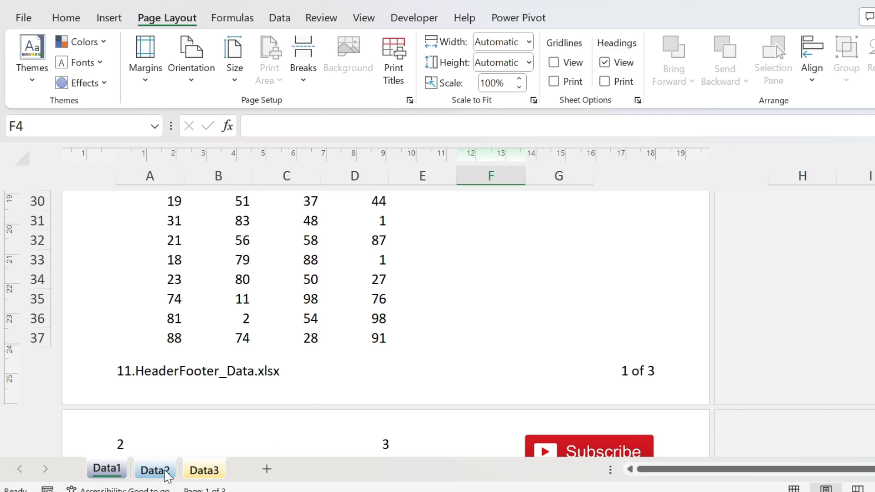
pyautogui.click(165, 473)
pyautogui.scroll(-12, 553, 344)
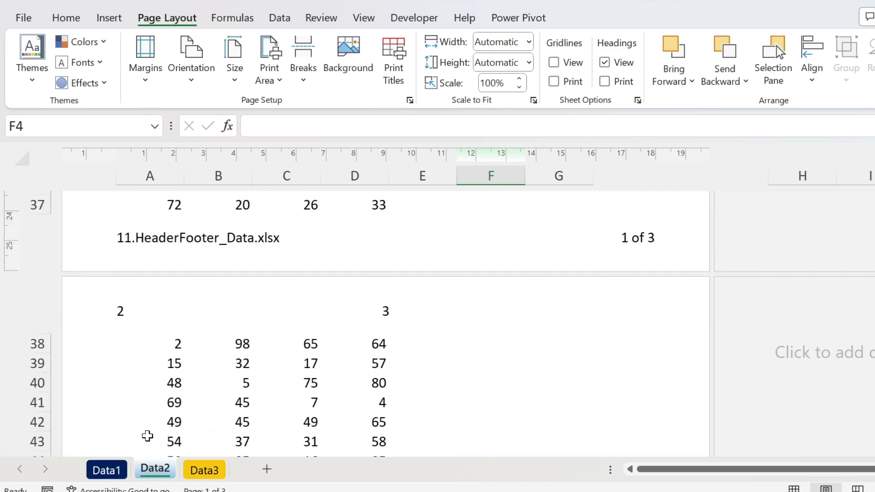
pyautogui.click(123, 470)
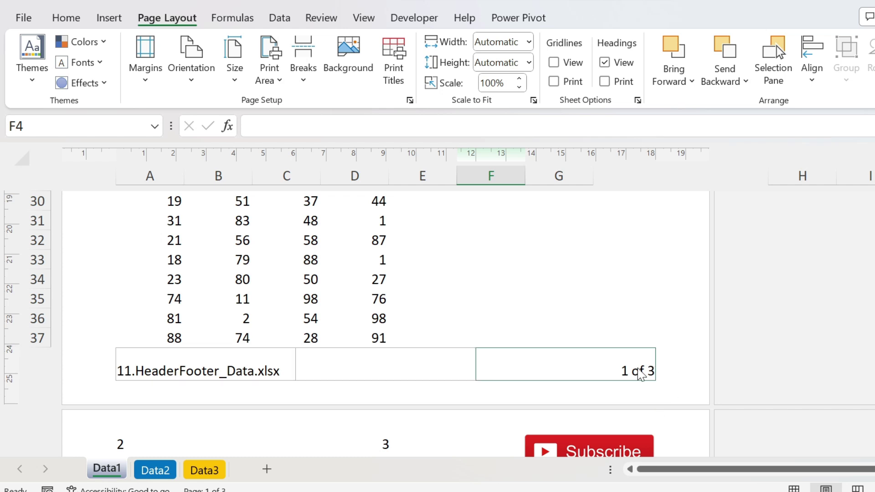
# - After checking Data2's footer, group the Data1, Data2 and Data3 sheets and preview them for printing
pyautogui.click(155, 471)
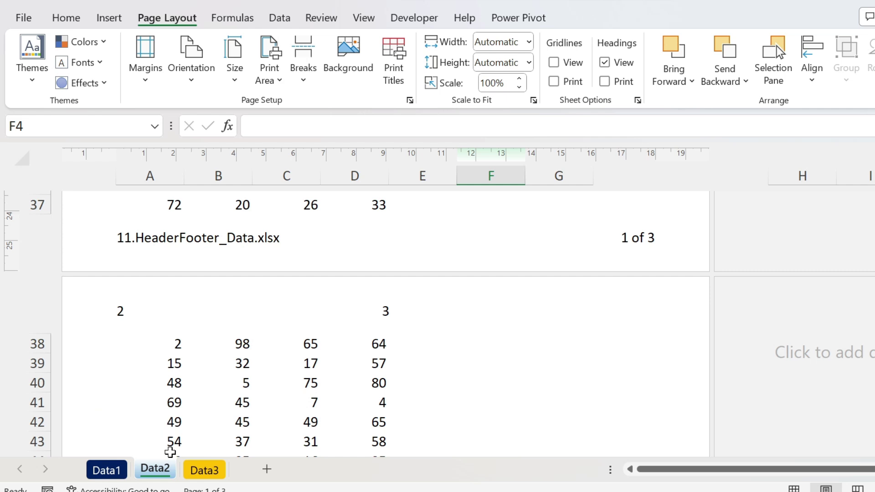
pyautogui.click(105, 472)
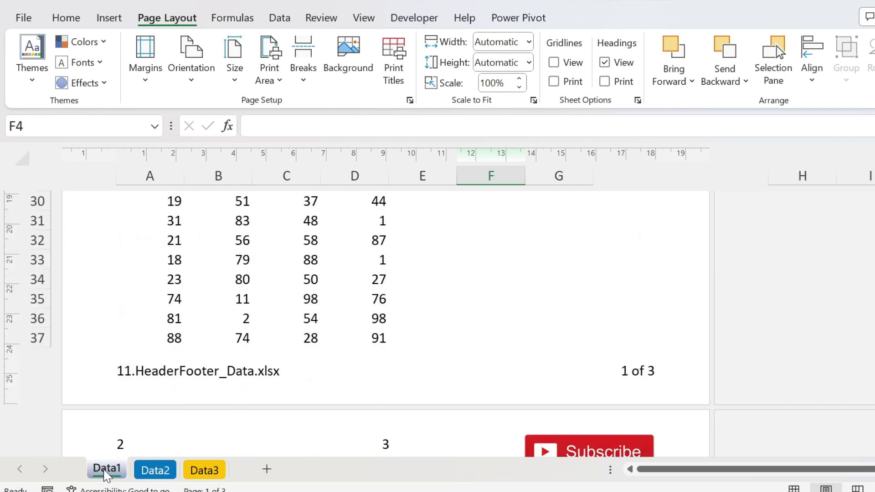
pyautogui.press('ctrl')
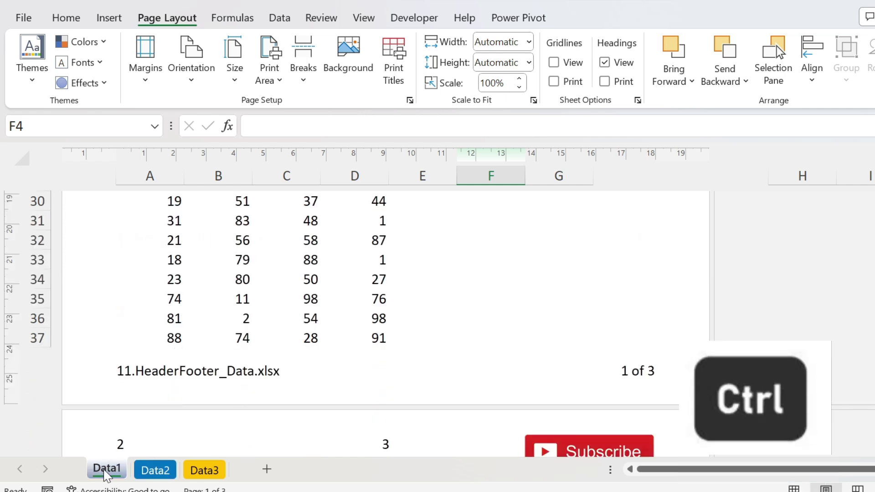
pyautogui.keyDown('ctrl'); pyautogui.click(154, 471); pyautogui.keyUp('ctrl')
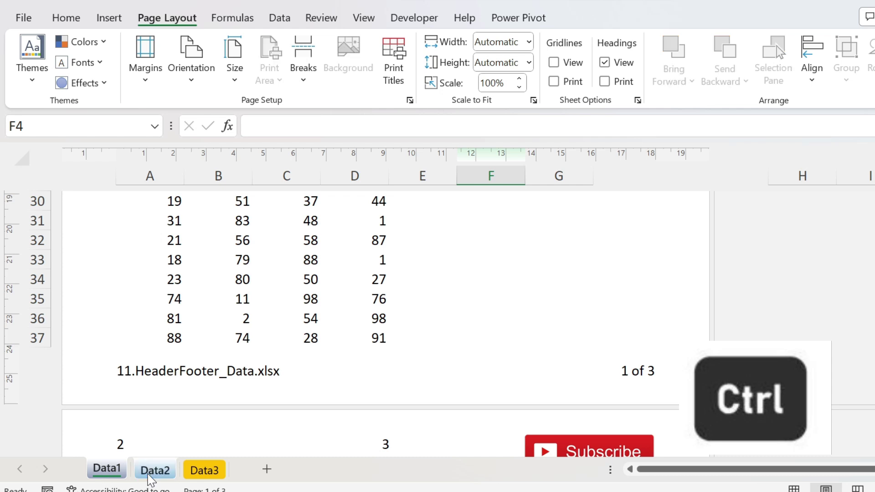
pyautogui.keyDown('ctrl'); pyautogui.click(205, 471); pyautogui.keyUp('ctrl')
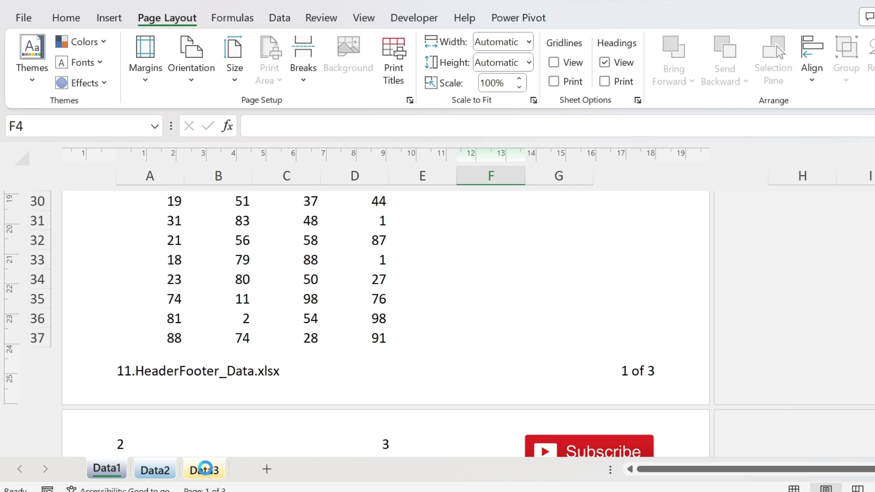
pyautogui.hotkey('ctrl', 'p')
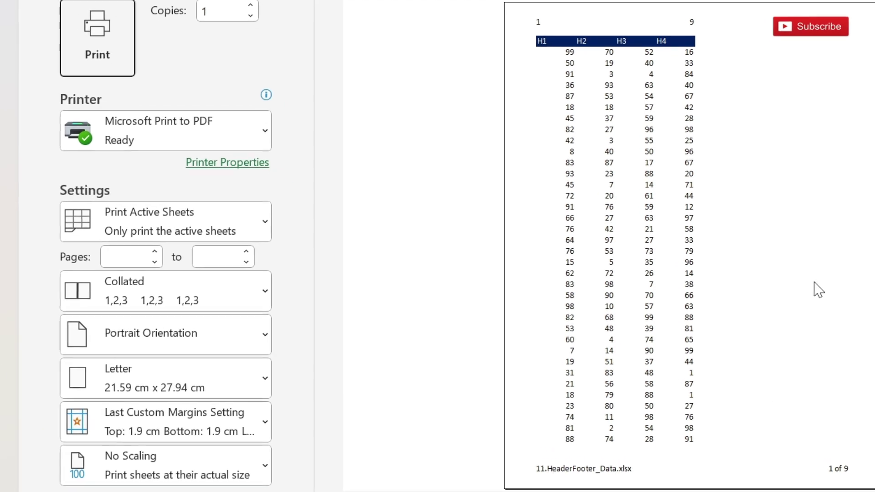
# - Scroll the 9-page preview down to page 7, showing the Data3 table with its file-name footer
pyautogui.scroll(-1, 824, 287)
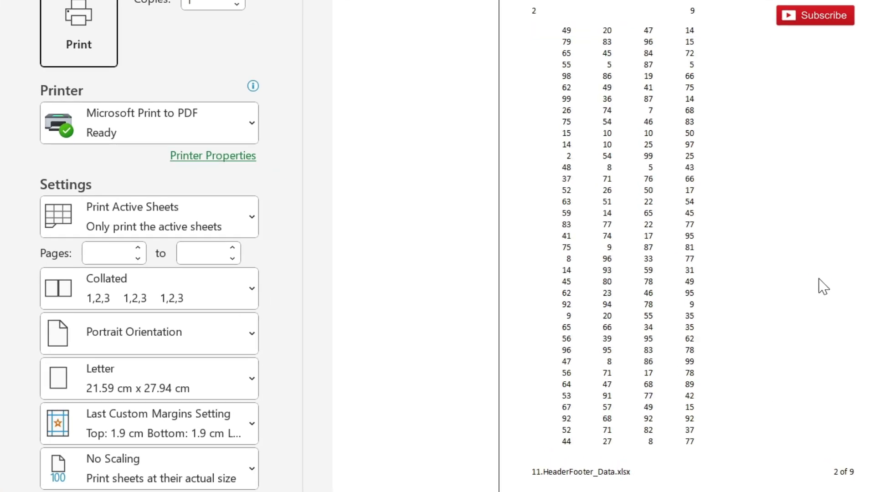
pyautogui.scroll(-1, 823, 287)
pyautogui.scroll(-1, 823, 287)
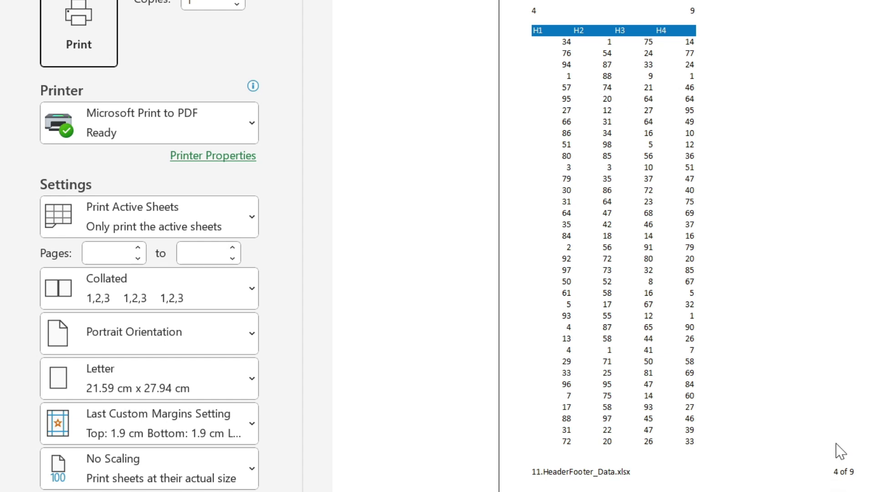
pyautogui.scroll(-3, 842, 455)
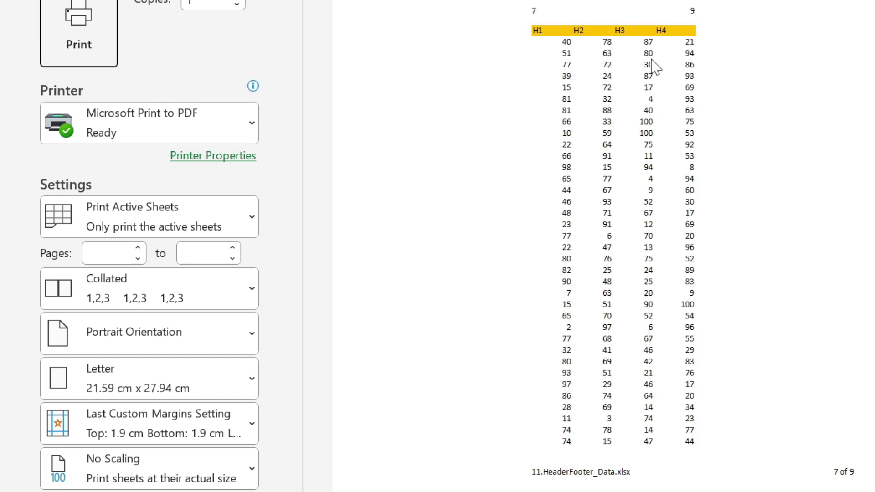